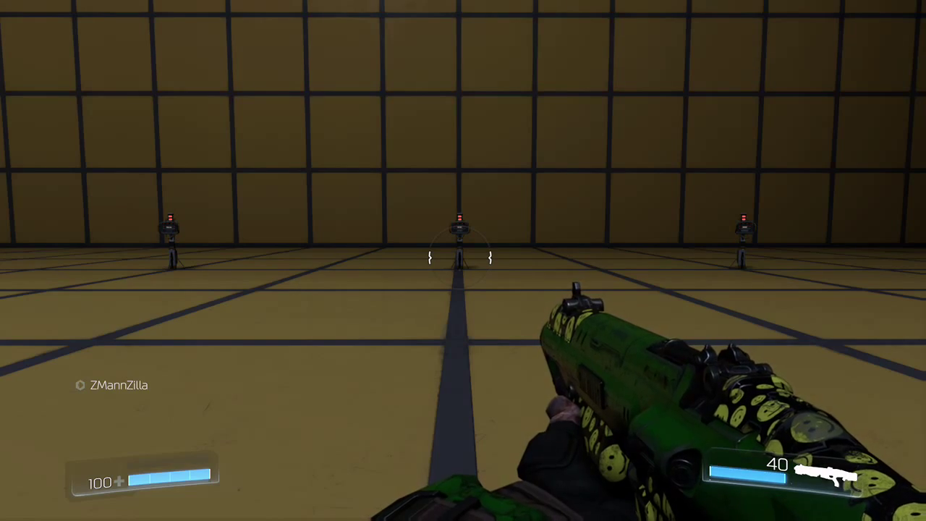
{"action": "key", "text": "a"}
{"action": "key", "text": "w"}
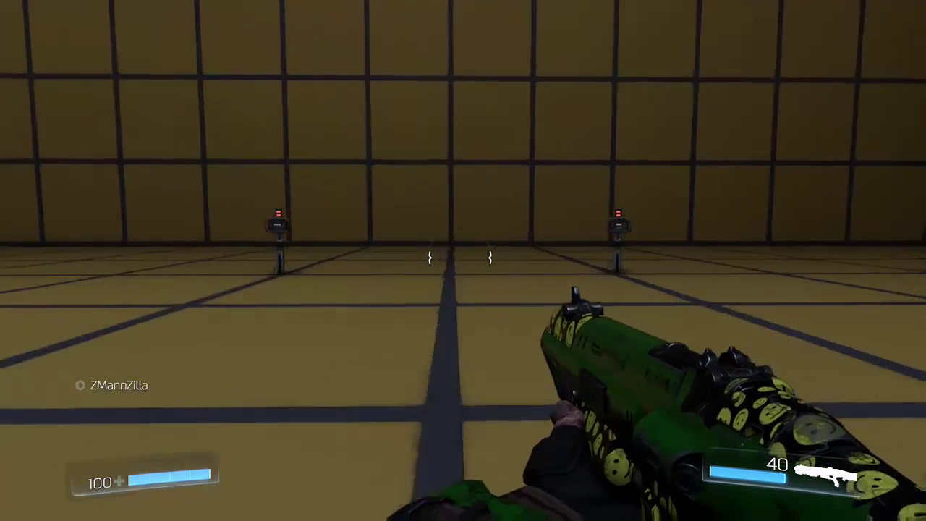
{"action": "key", "text": "w"}
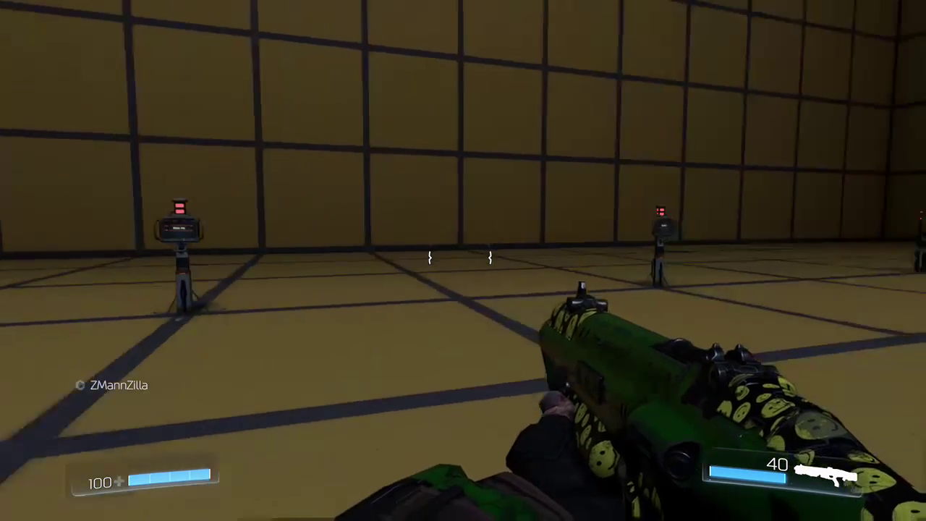
{"action": "key", "text": "d"}
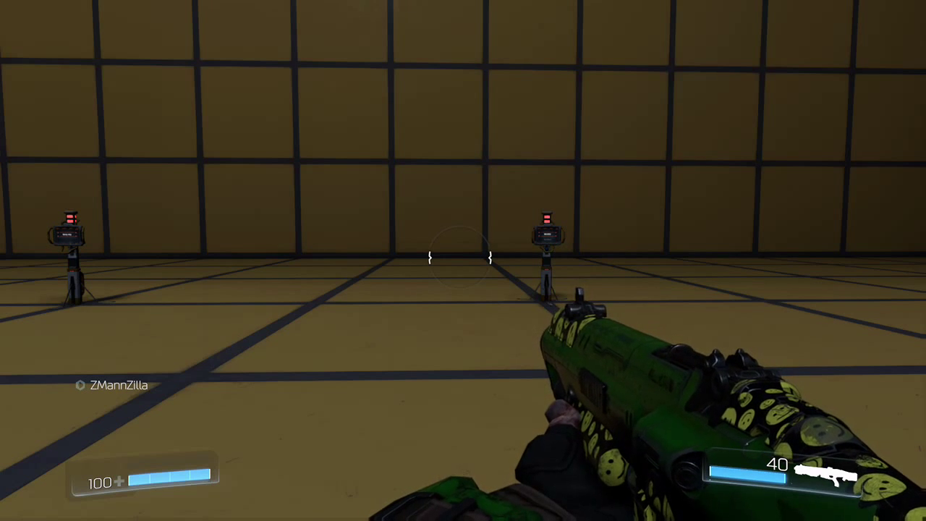
{"action": "key", "text": "a"}
{"action": "key", "text": "w"}
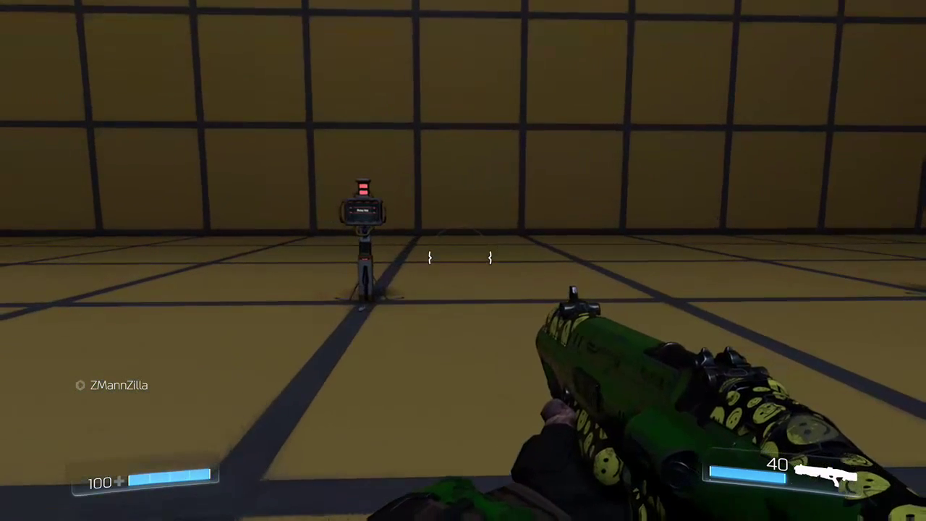
{"action": "key", "text": "w"}
{"action": "key", "text": "a"}
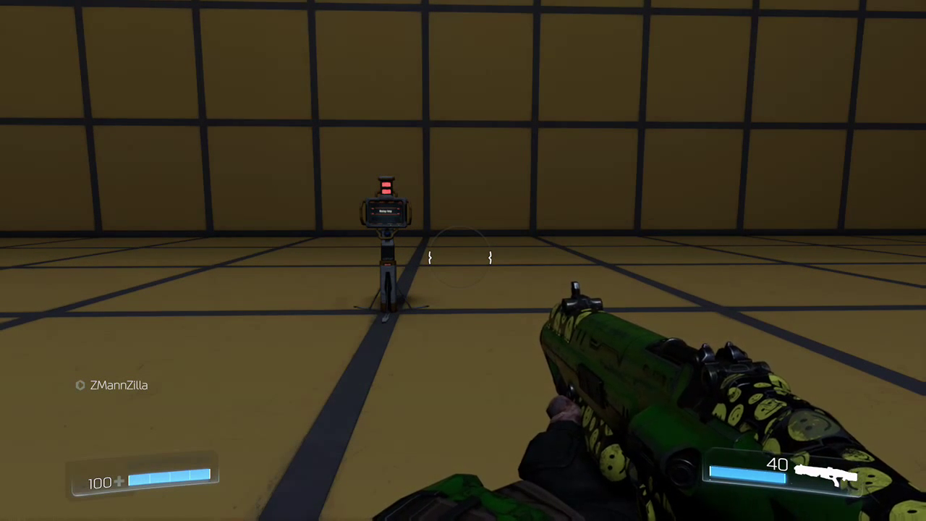
{"action": "key", "text": "w"}
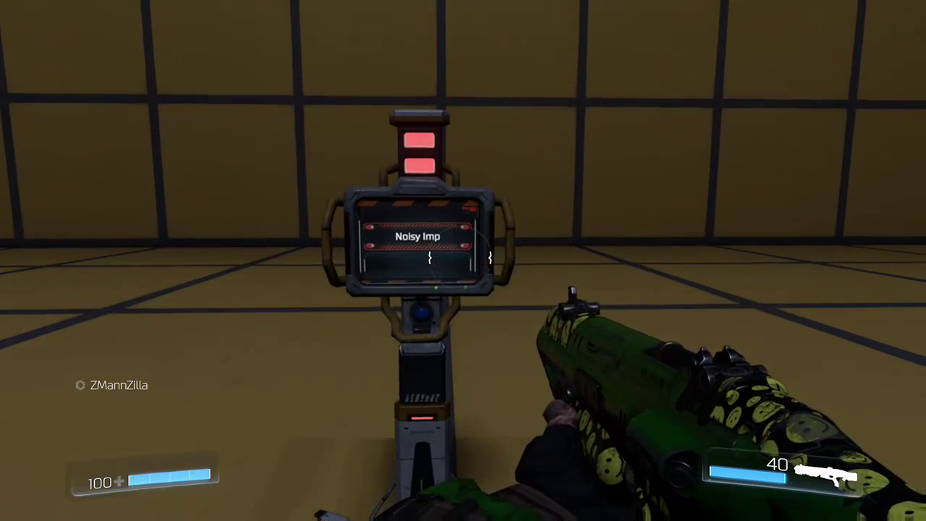
{"action": "key", "text": "w"}
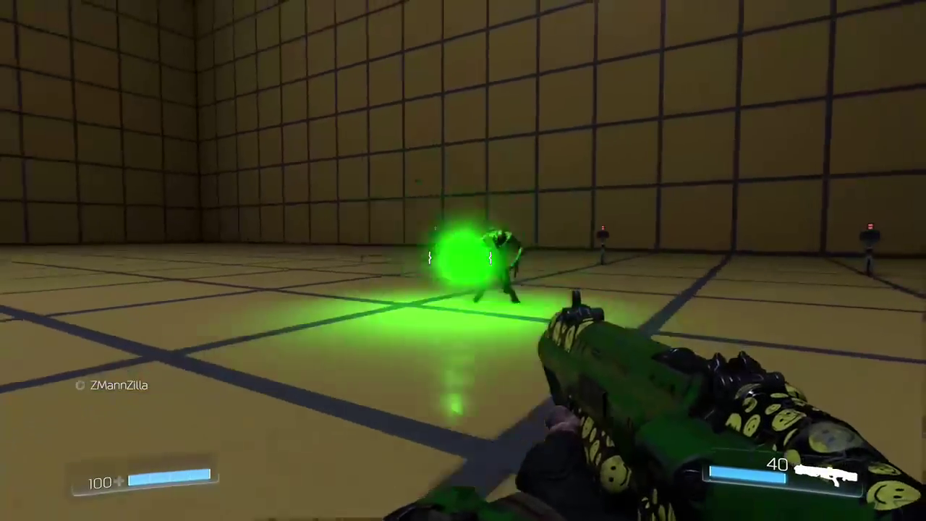
{"action": "left_click", "coordinate": [460, 257]}
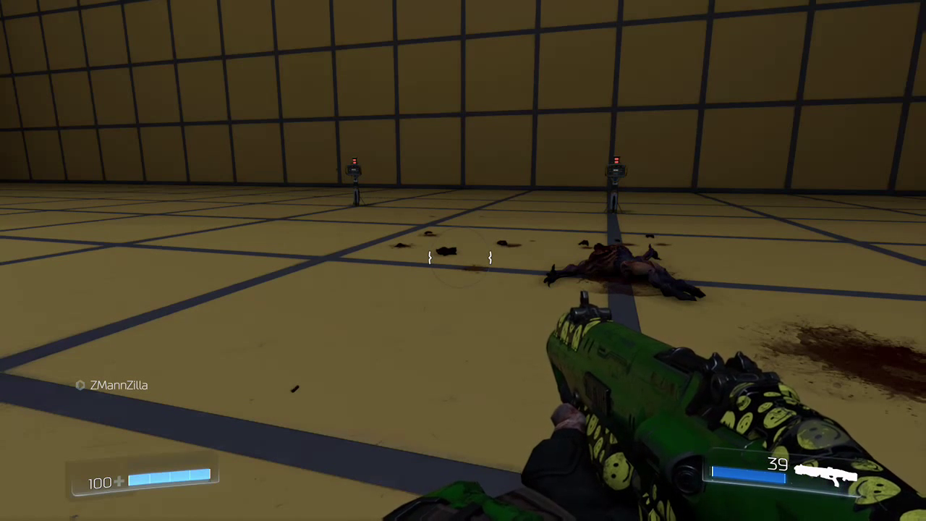
{"action": "key", "text": "w"}
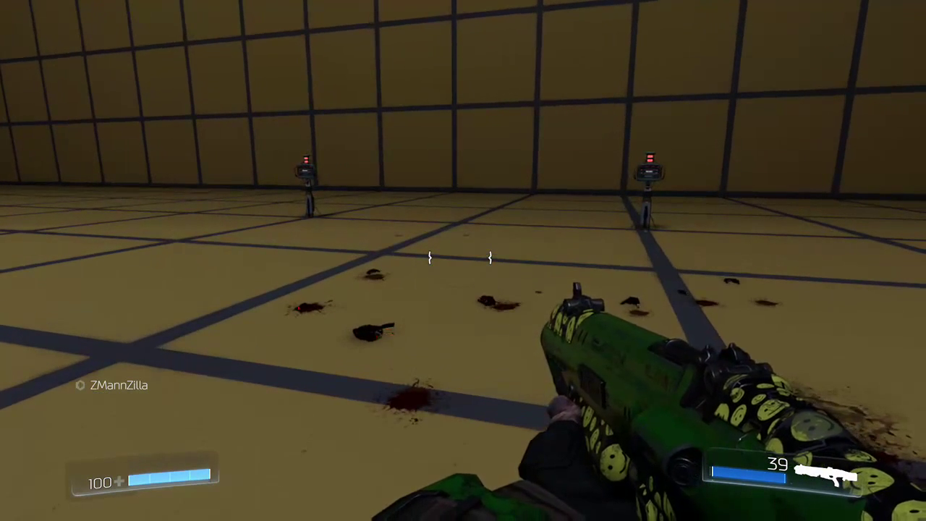
{"action": "key", "text": "w"}
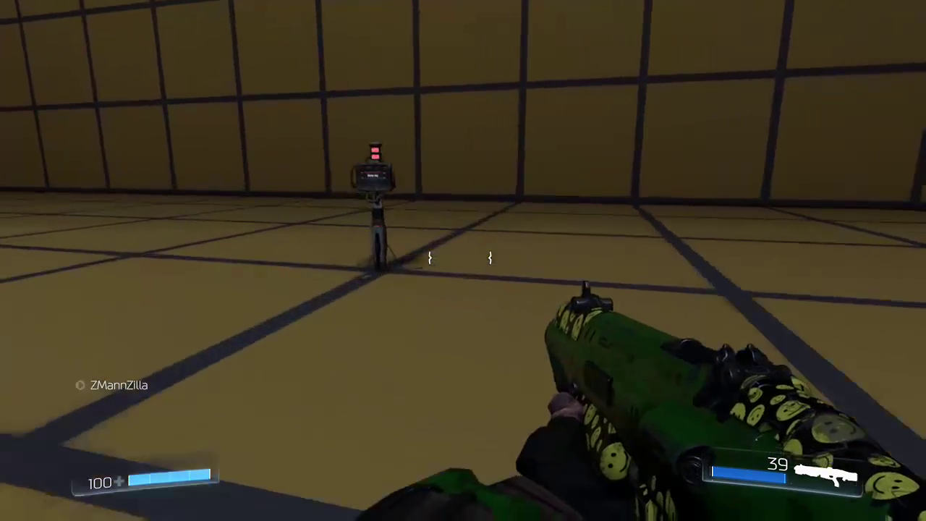
{"action": "key", "text": "w"}
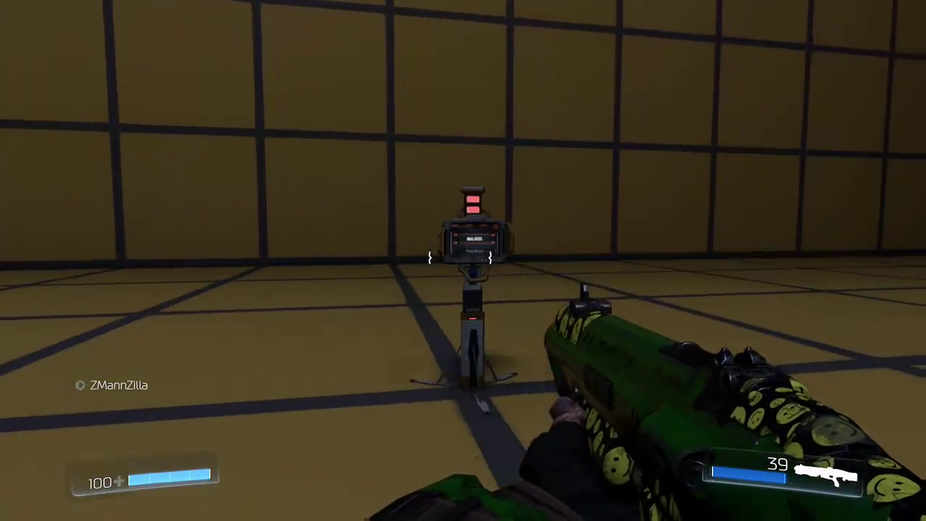
{"action": "key", "text": "w"}
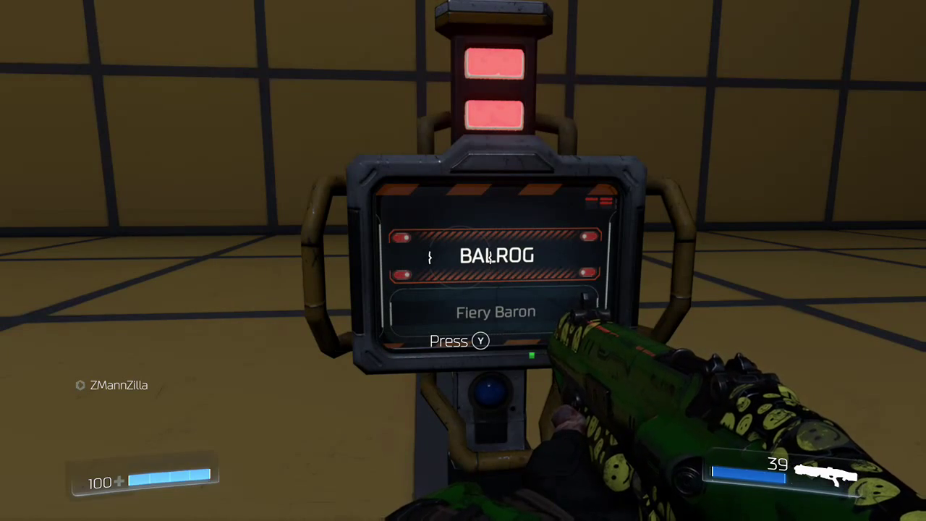
{"action": "key", "text": "y"}
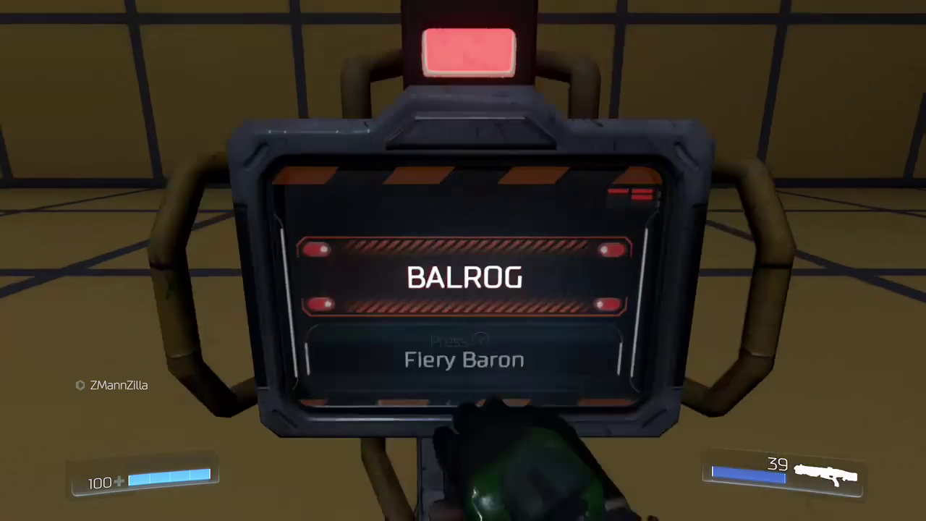
{"action": "key", "text": "s"}
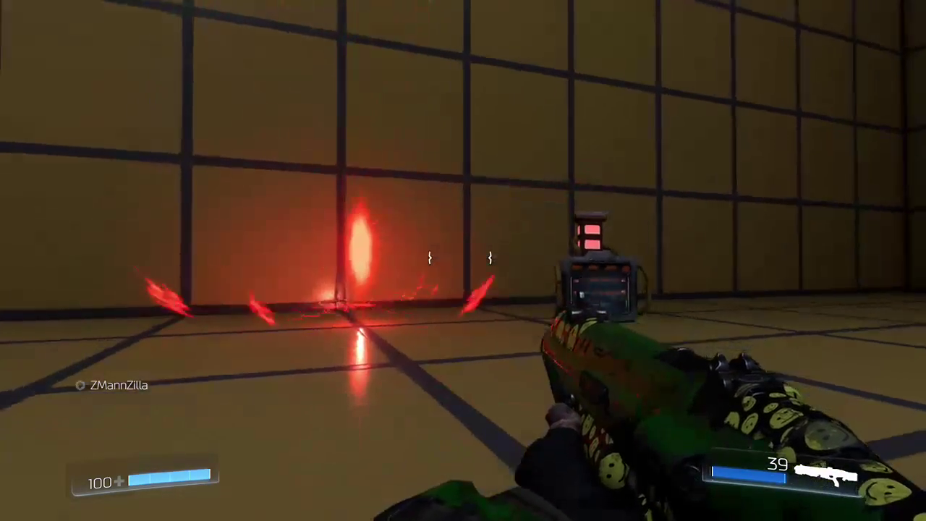
{"action": "key", "text": "d"}
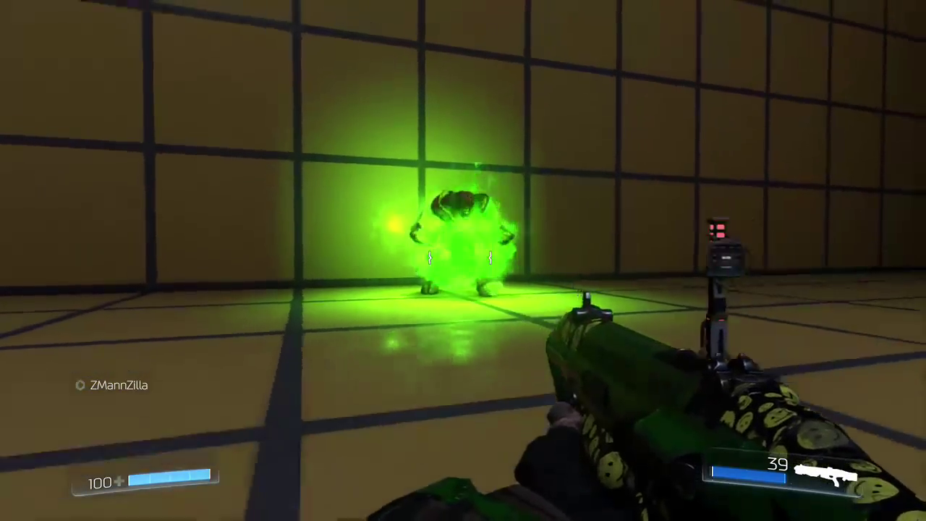
{"action": "key", "text": "a"}
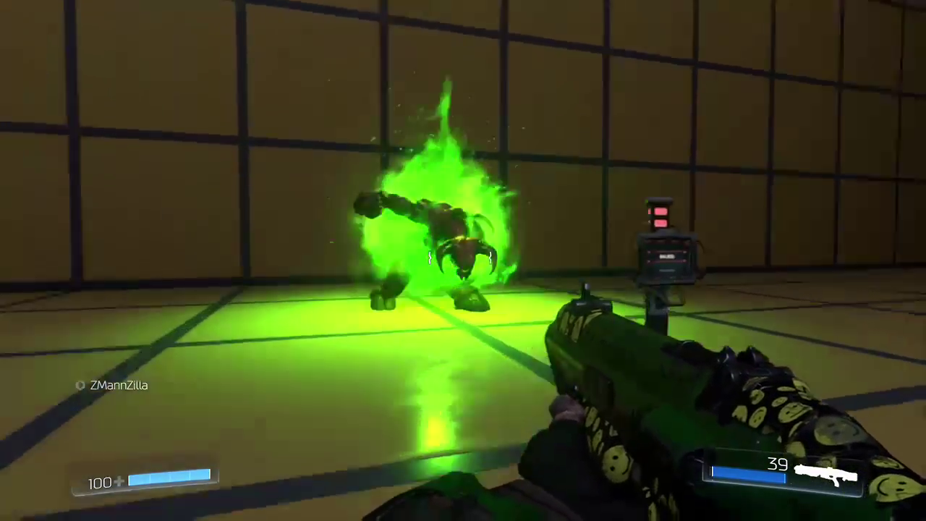
{"action": "key", "text": "d"}
{"action": "key", "text": "d"}
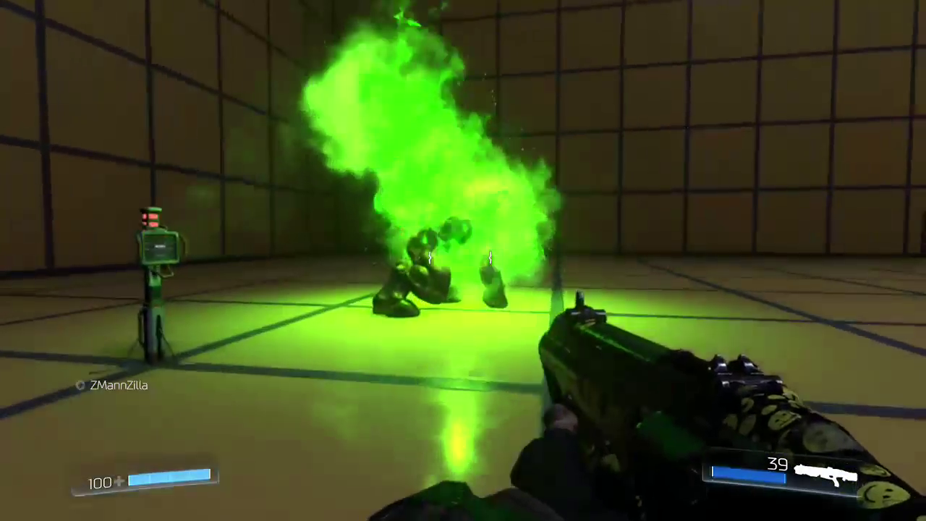
{"action": "key", "text": "a"}
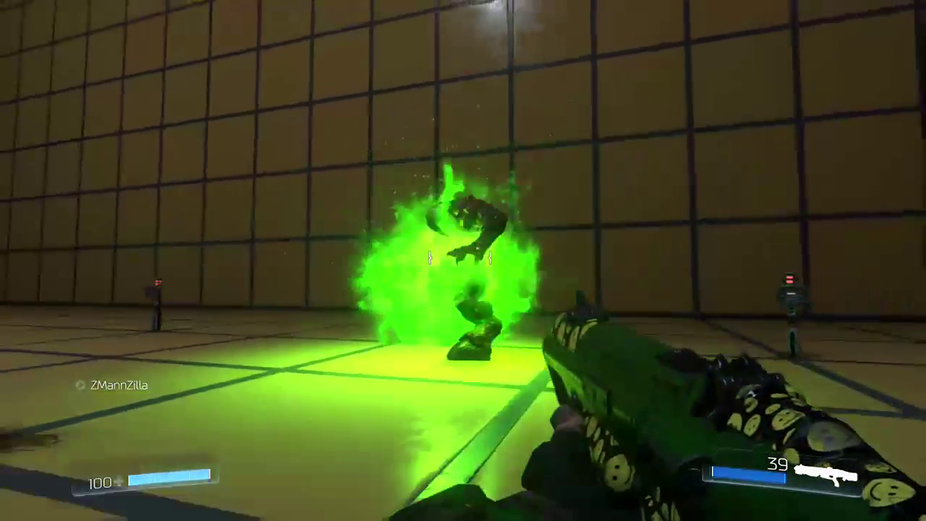
{"action": "key", "text": "d"}
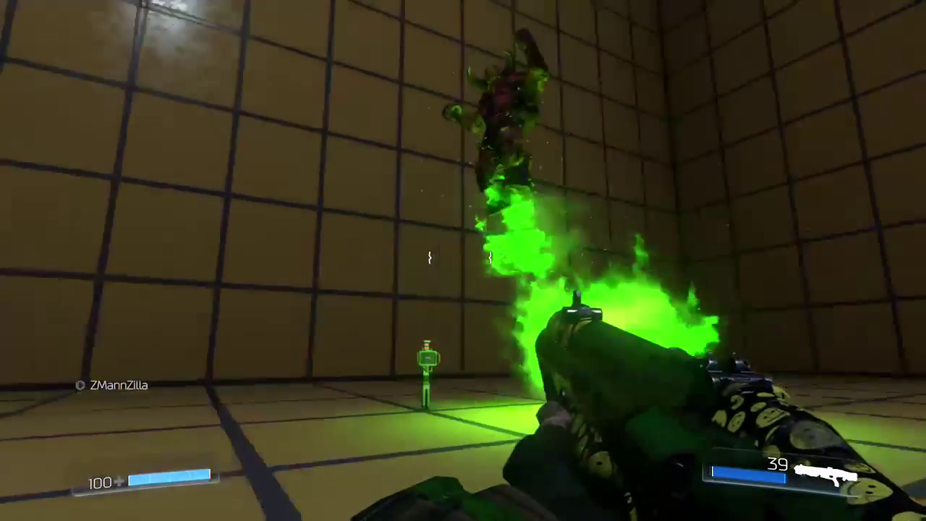
{"action": "key", "text": "a"}
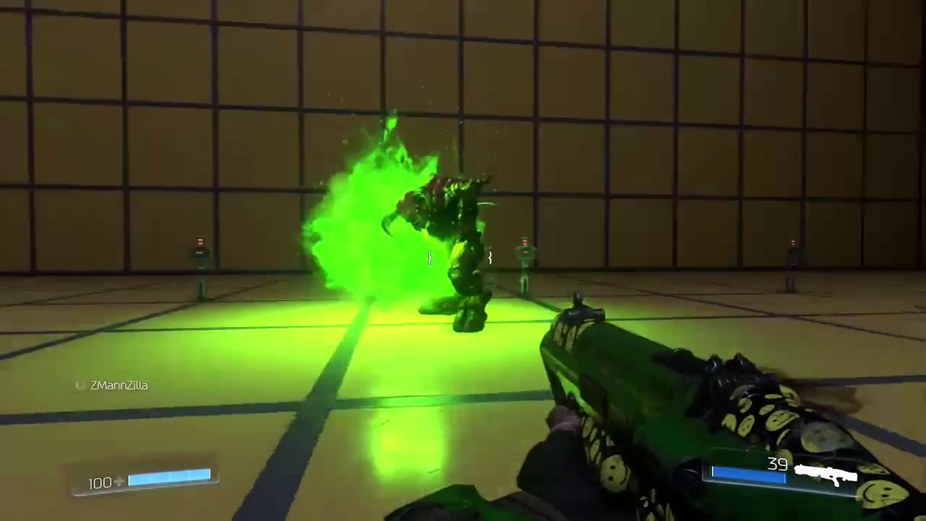
{"action": "key", "text": "d"}
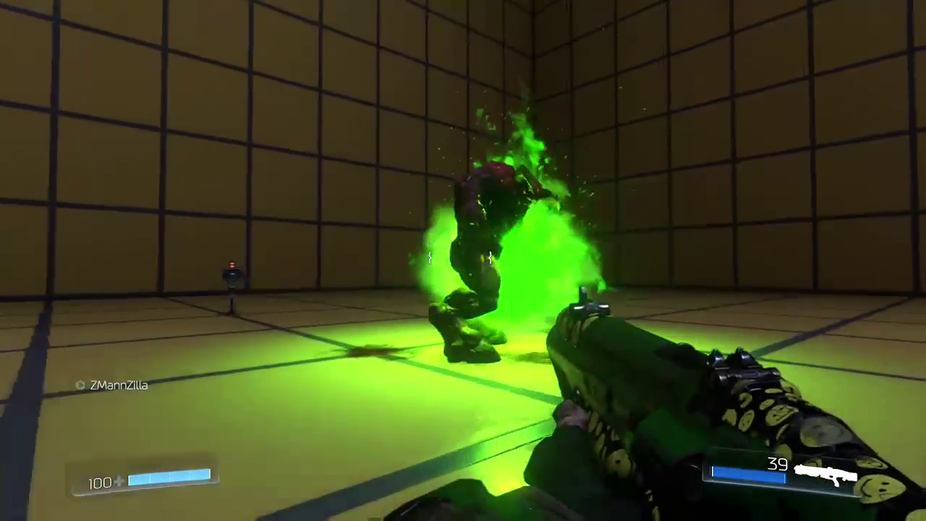
{"action": "key", "text": "d"}
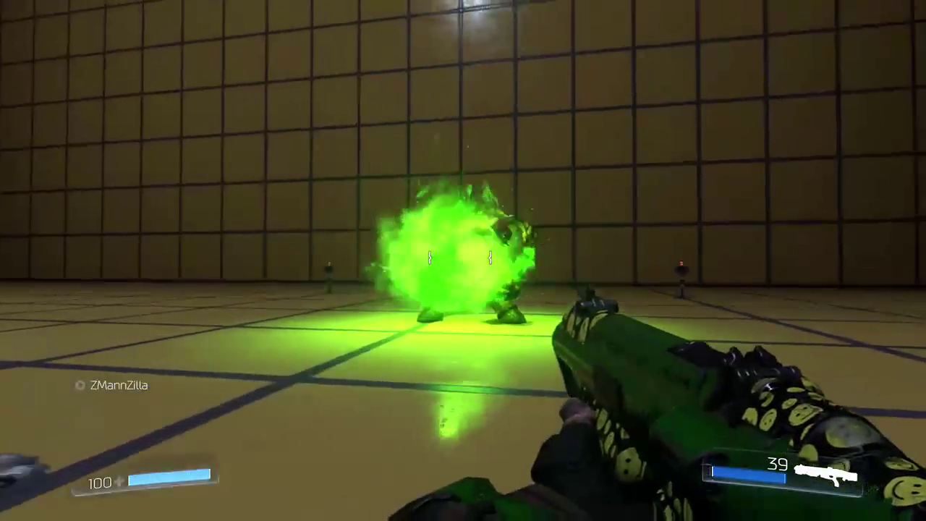
{"action": "key", "text": "a"}
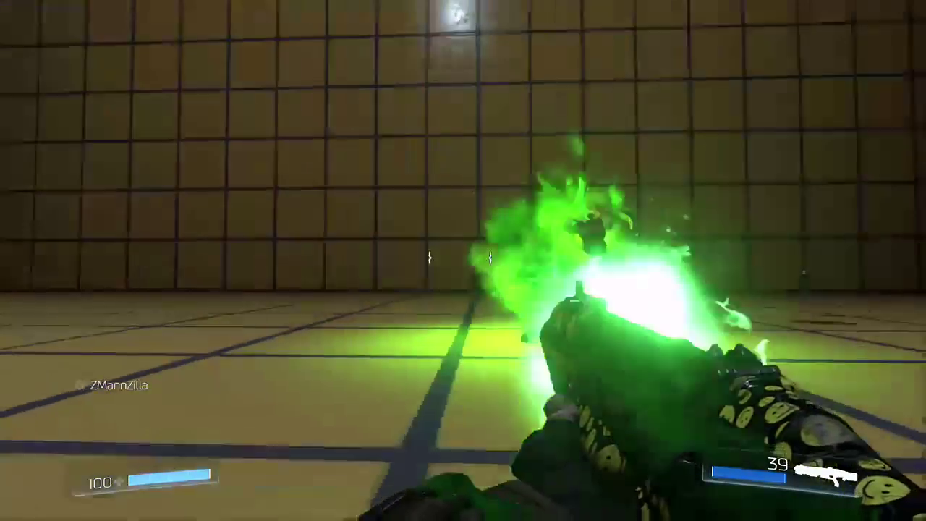
{"action": "key", "text": "a"}
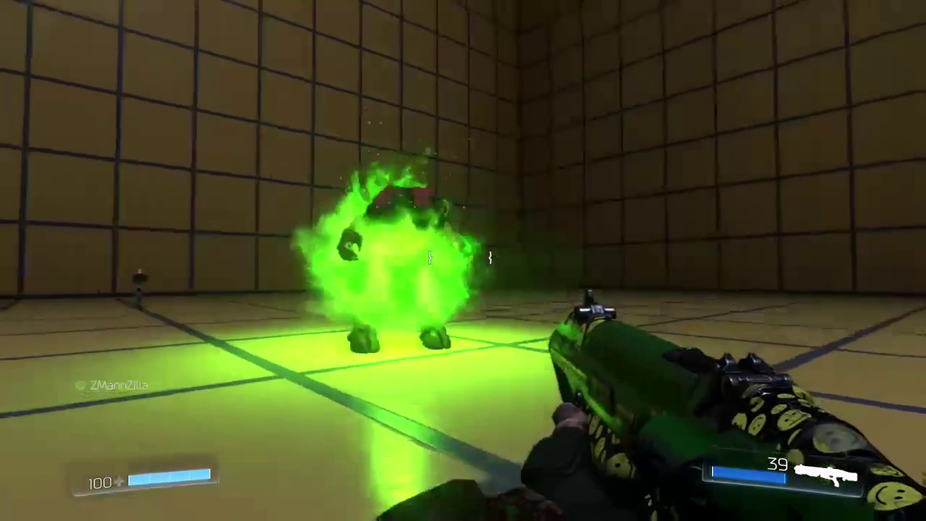
{"action": "key", "text": "a"}
{"action": "key", "text": "d"}
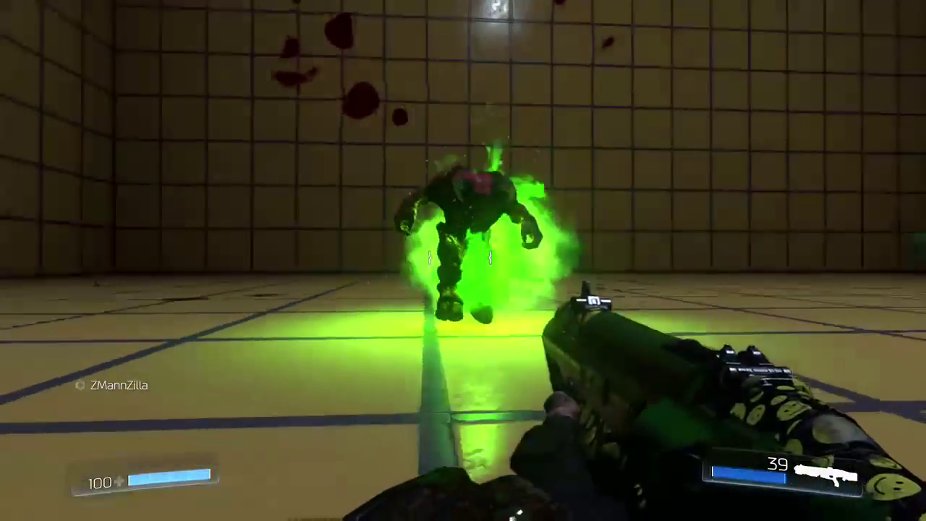
{"action": "key", "text": "d"}
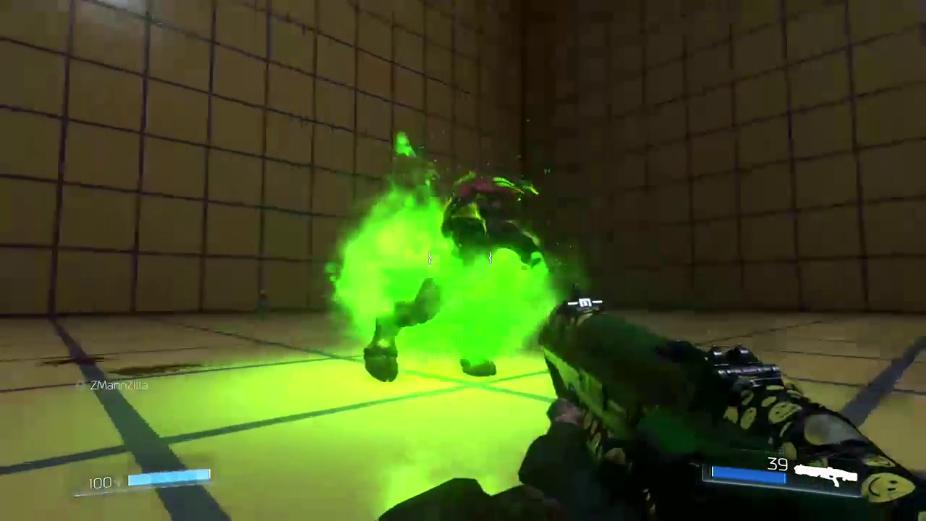
{"action": "left_click", "coordinate": [460, 257]}
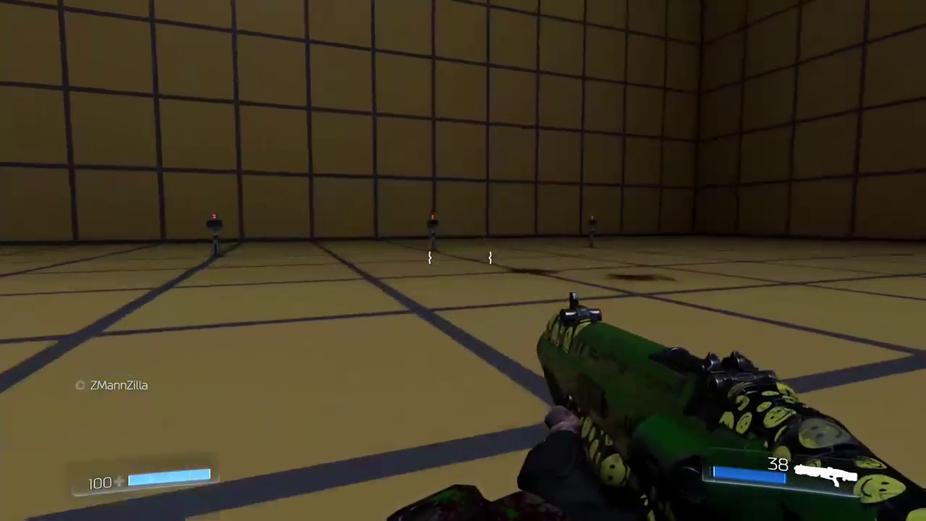
{"action": "key", "text": "w"}
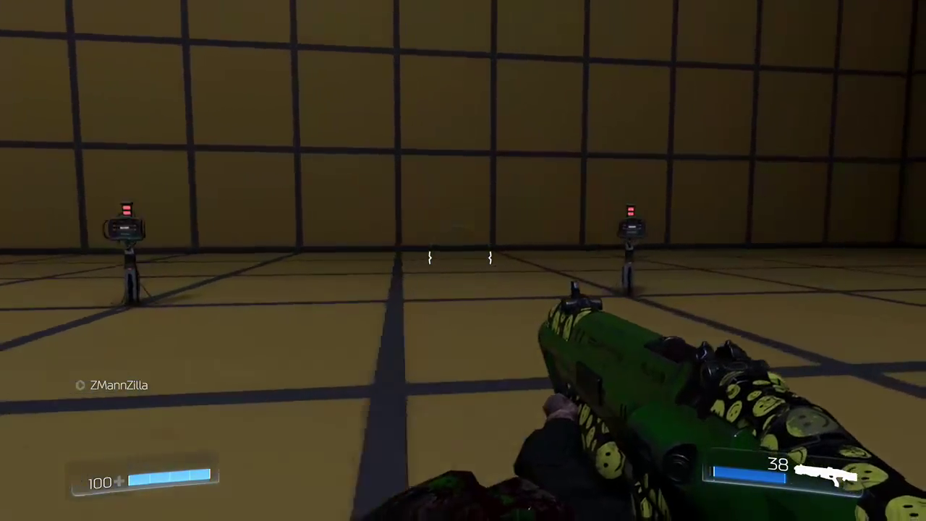
{"action": "key", "text": "w"}
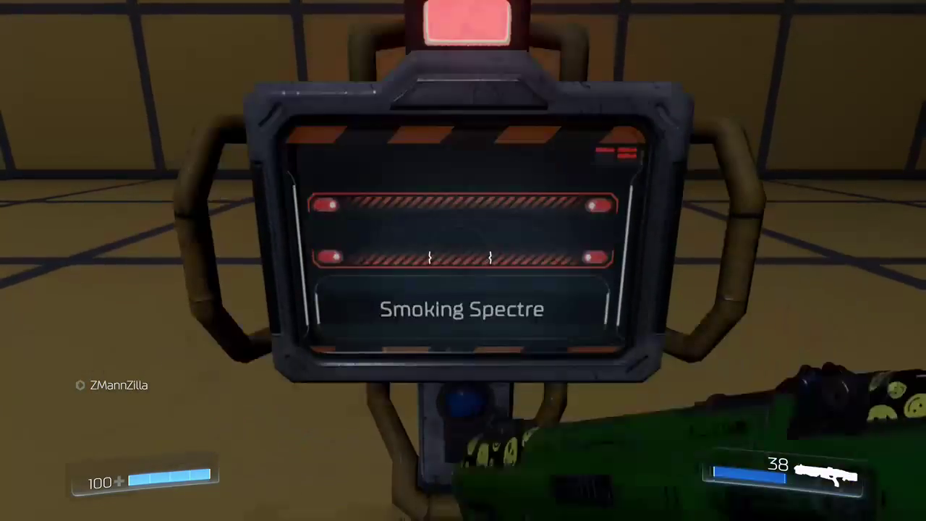
{"action": "key", "text": "s"}
{"action": "key", "text": "a"}
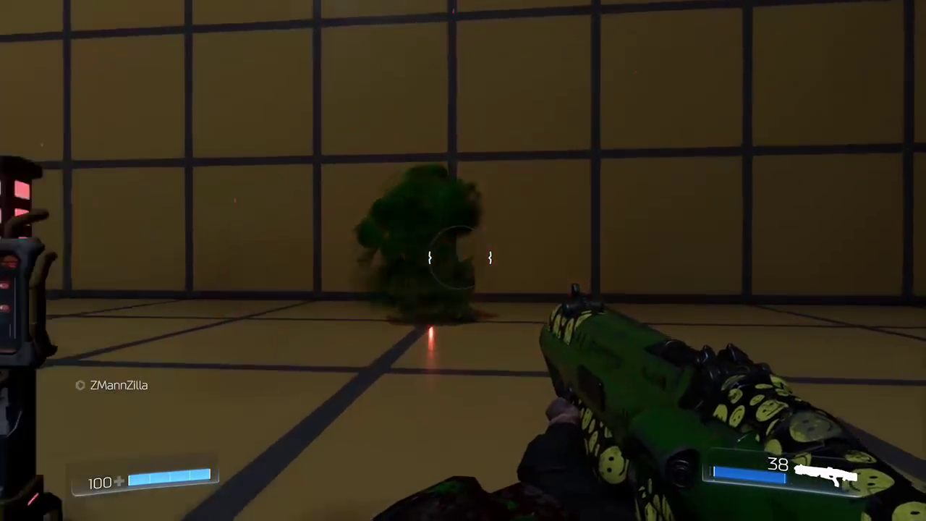
{"action": "key", "text": "s"}
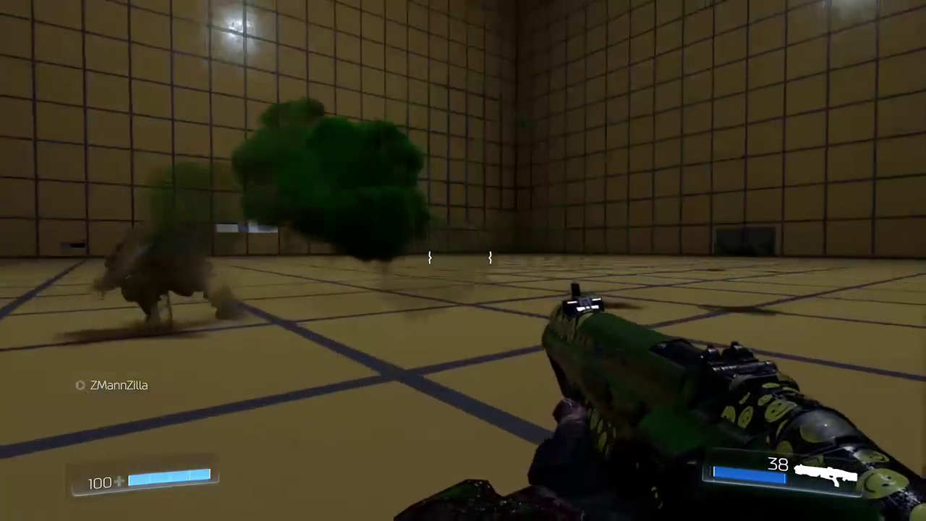
{"action": "key", "text": "a"}
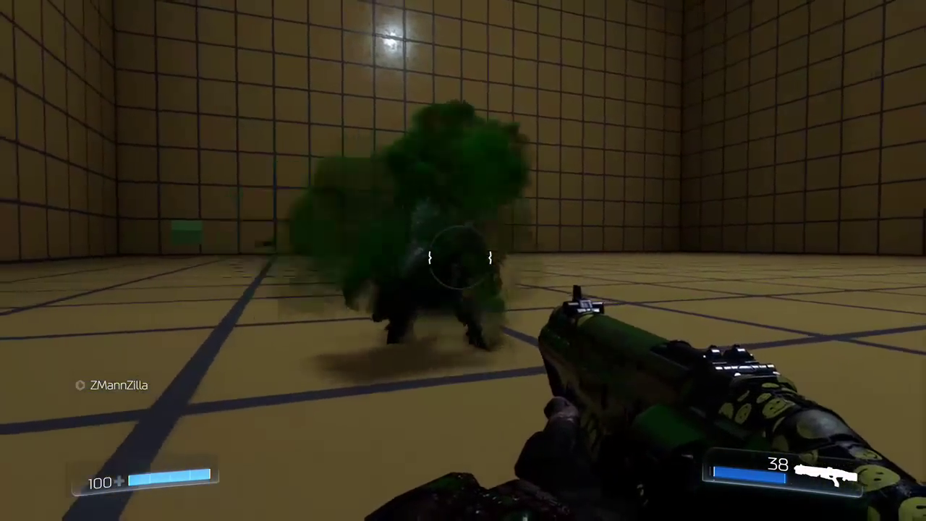
{"action": "key", "text": "s"}
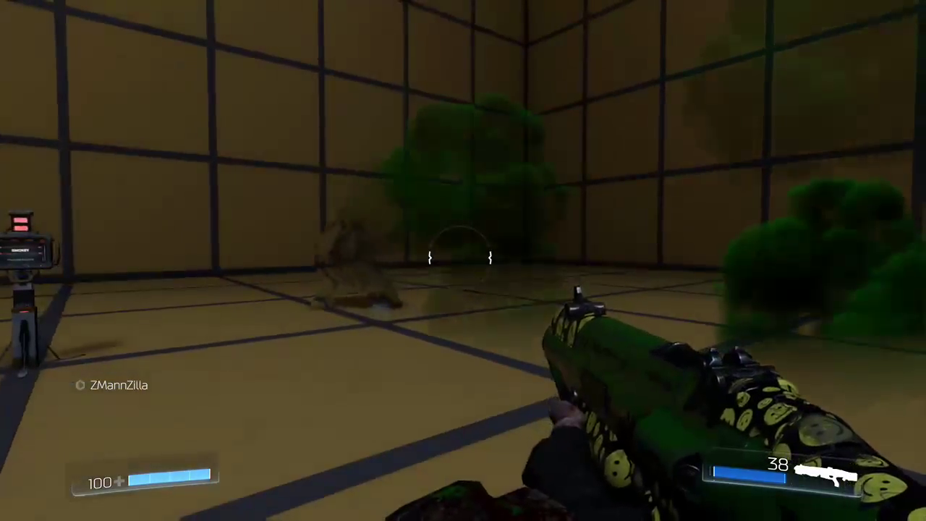
{"action": "key", "text": "d"}
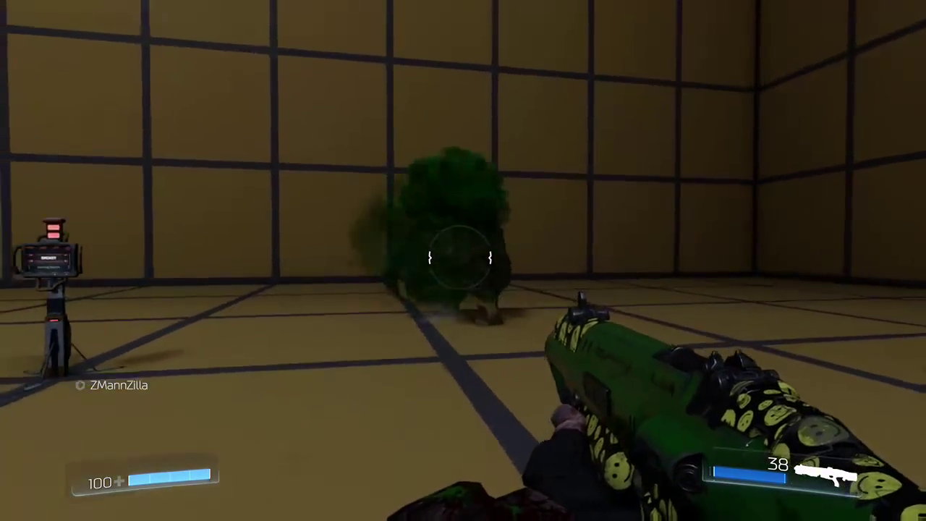
{"action": "key", "text": "s"}
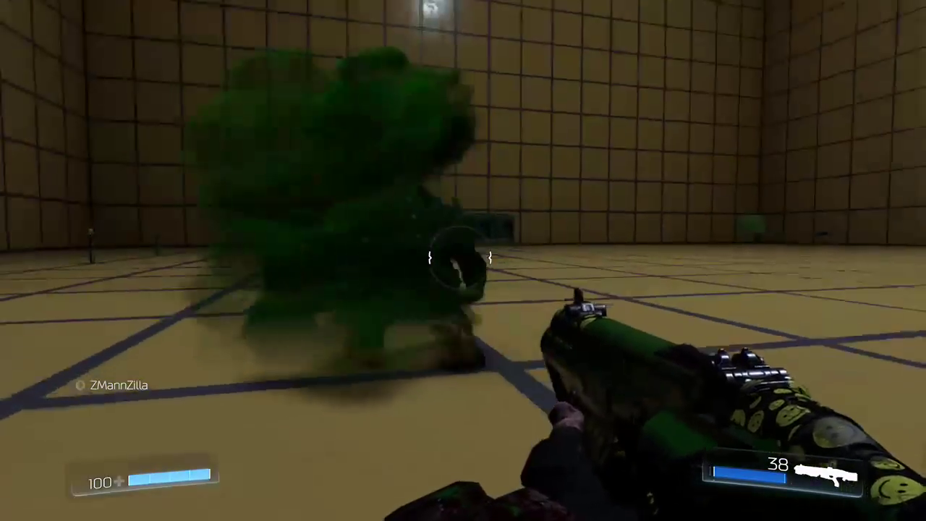
Shoot the demon trailing green smoke and walk toward the terminal in the test room.
{"action": "left_click", "coordinate": [460, 258]}
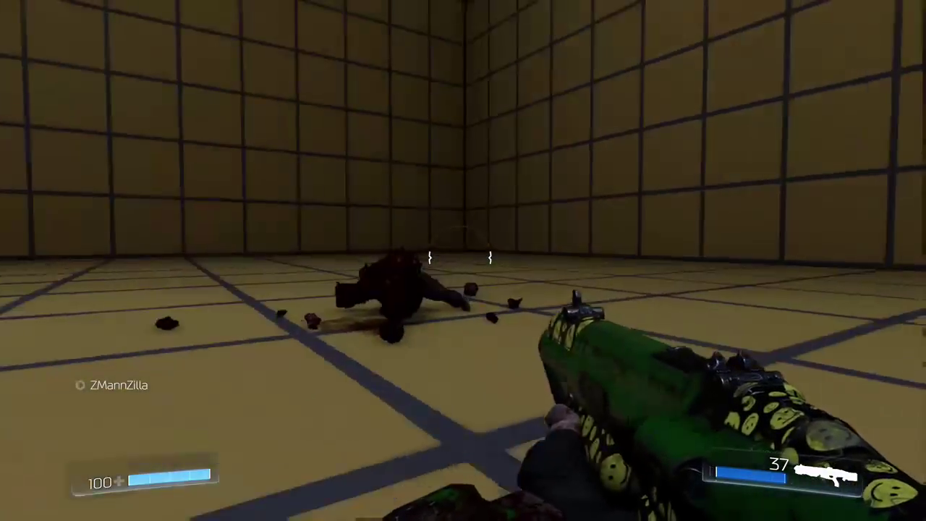
{"action": "key", "text": "w"}
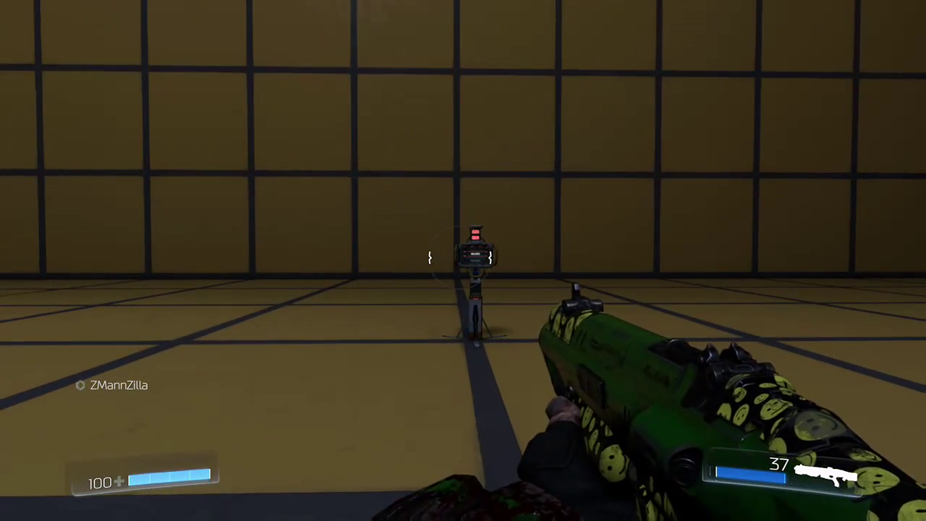
{"action": "key", "text": "s"}
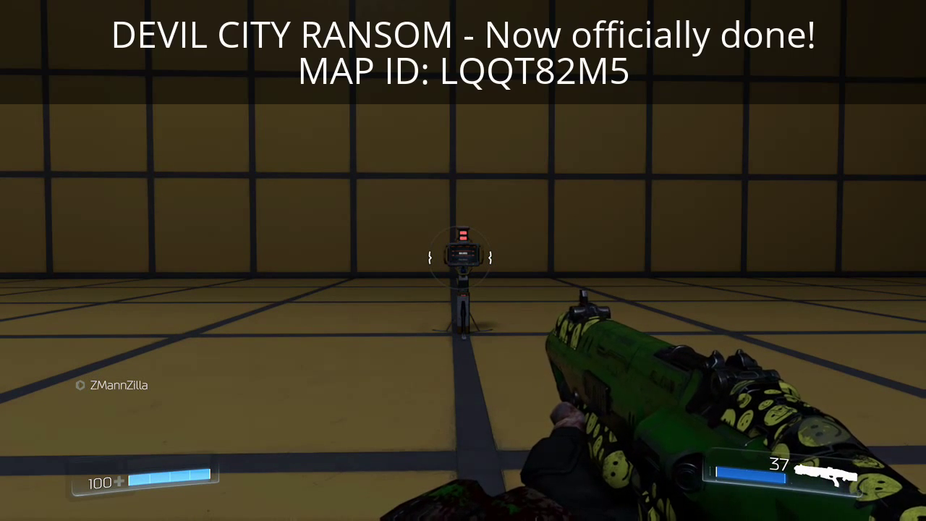
End the play test and return to the SnapMap editor.
{"action": "key", "text": "Escape"}
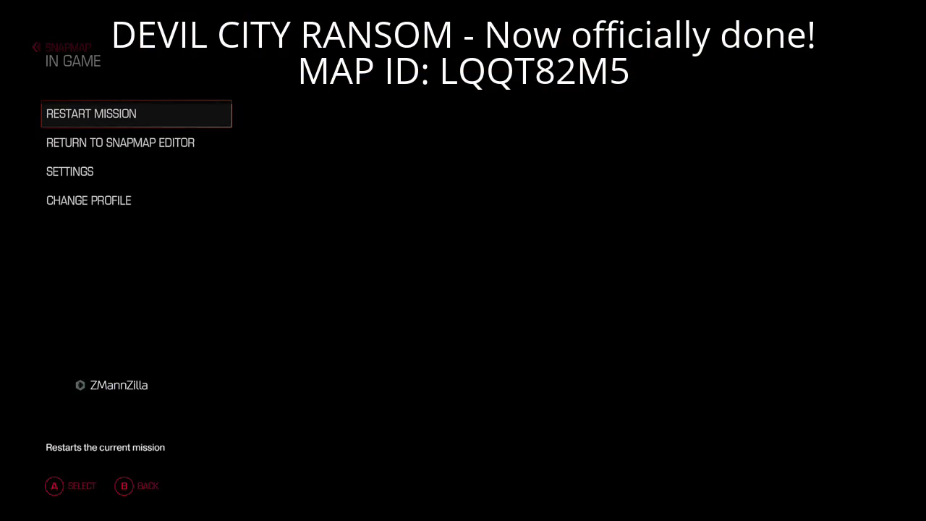
{"action": "key", "text": "Down"}
{"action": "key", "text": "Return"}
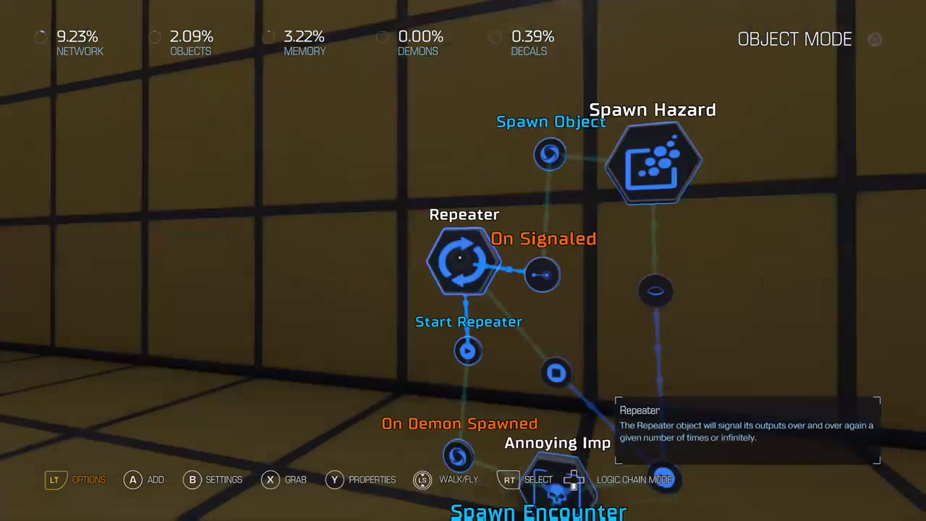
Check the Delay Between Repeats property of the Repeater in the Annoying Imp's logic chain.
{"action": "key", "text": "y"}
{"action": "key", "text": "Down"}
{"action": "key", "text": "Down"}
{"action": "key", "text": "Down"}
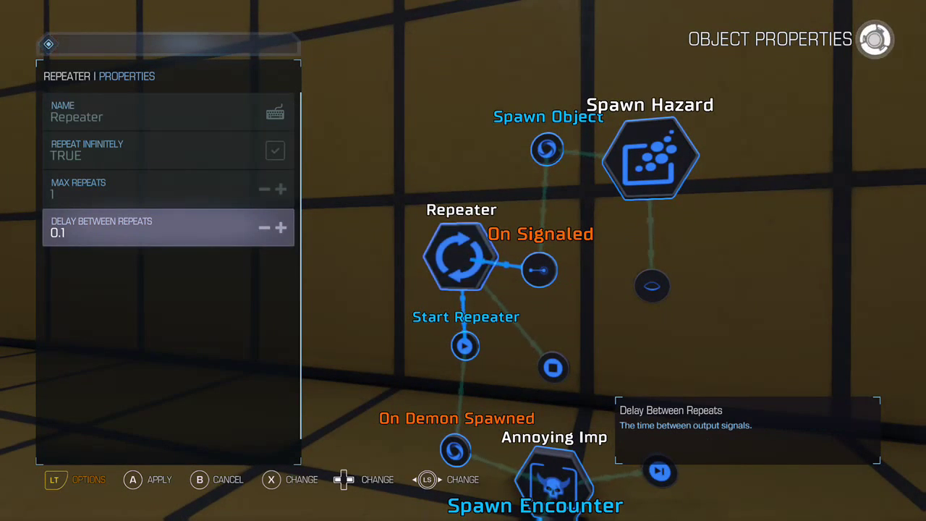
{"action": "key", "text": "b"}
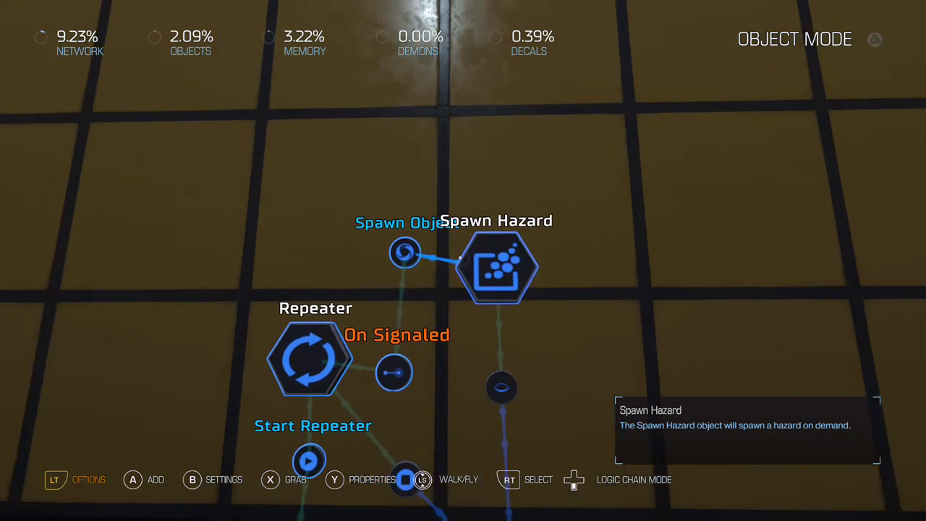
Check the Spawn Location property of the Spawn Object input on the imp's Spawn Hazard.
{"action": "key", "text": "y"}
{"action": "key", "text": "Down"}
{"action": "key", "text": "Down"}
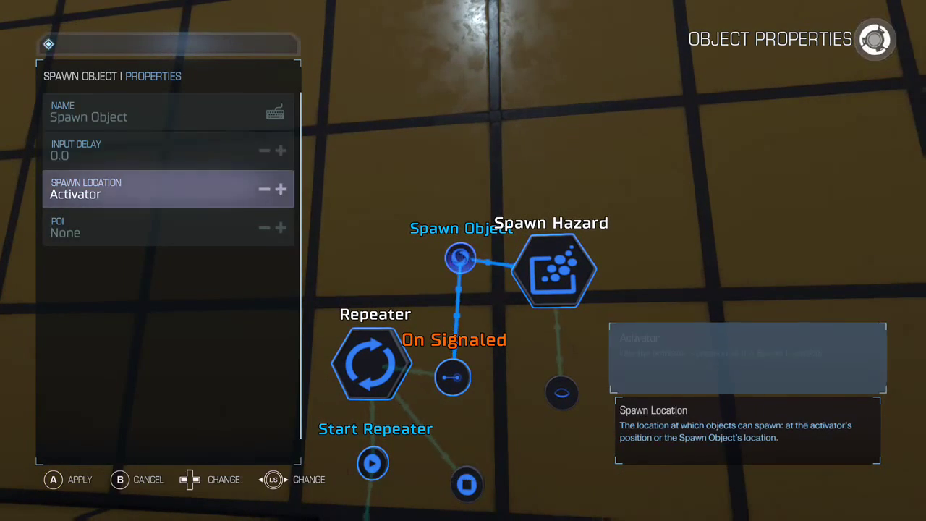
{"action": "key", "text": "b"}
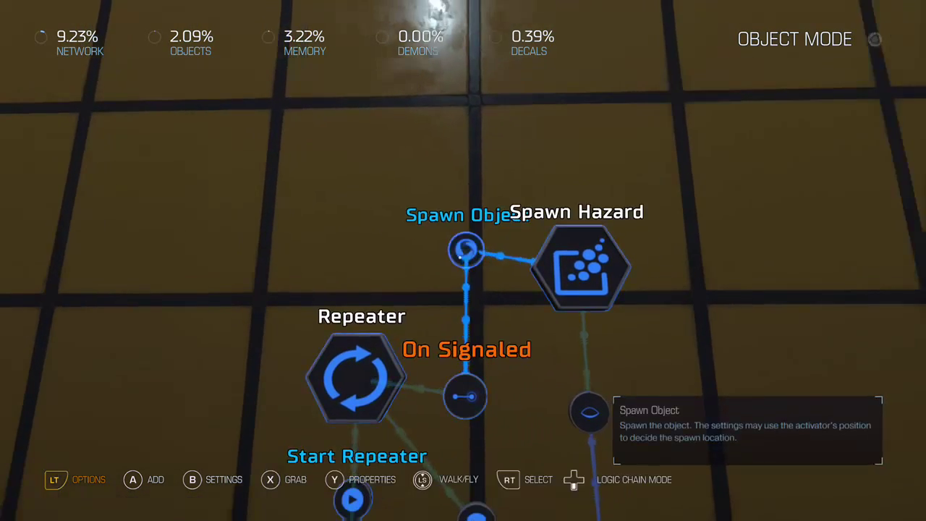
Examine the properties of the Annoying Imp's Repeater and of the Balrog's Repeater.
{"action": "key", "text": "y"}
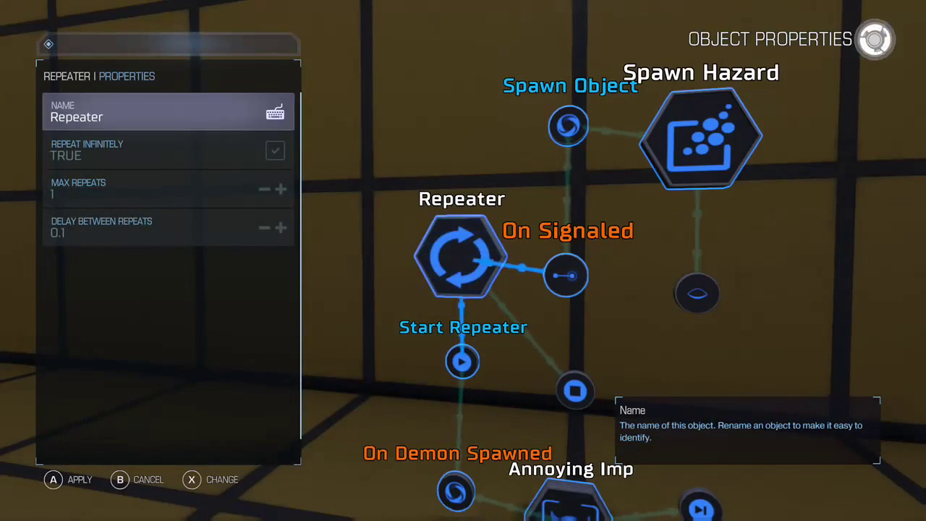
{"action": "key", "text": "b"}
{"action": "key", "text": "Escape"}
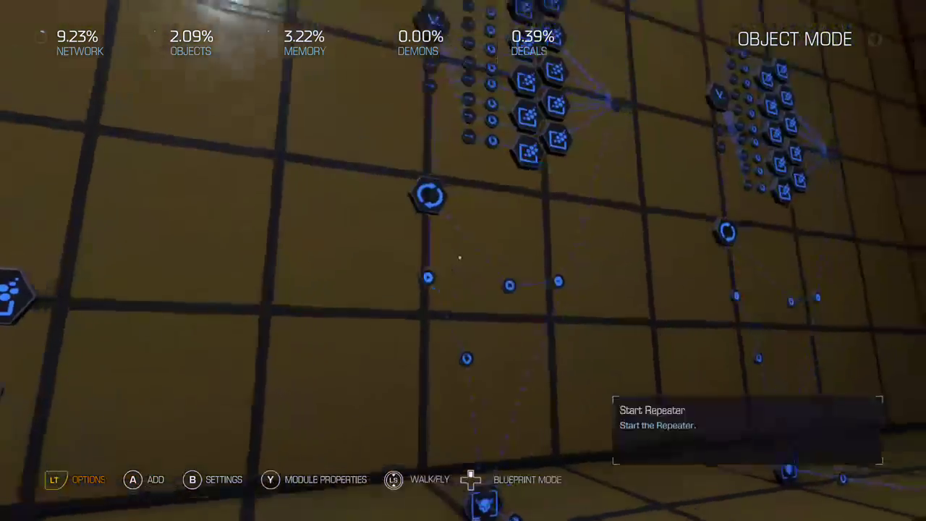
{"action": "mouse_move", "coordinate": [463, 261]}
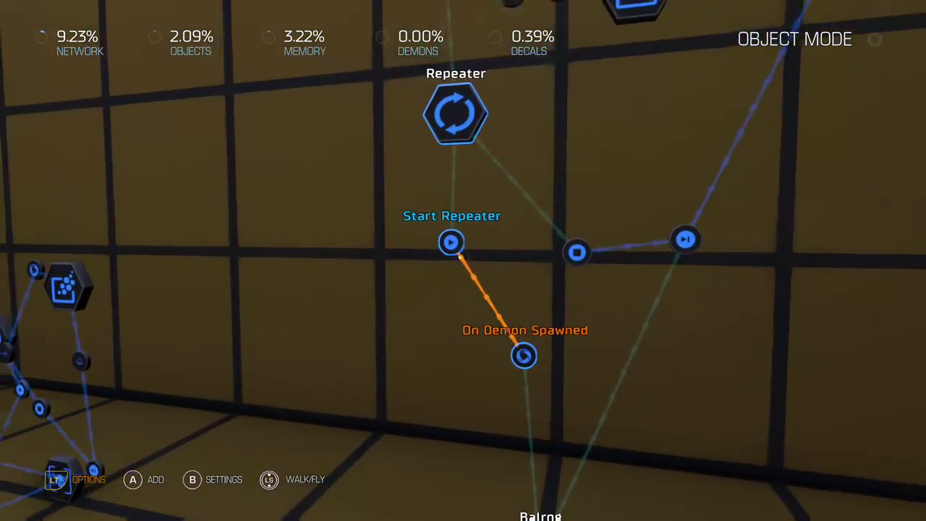
{"action": "key", "text": "y"}
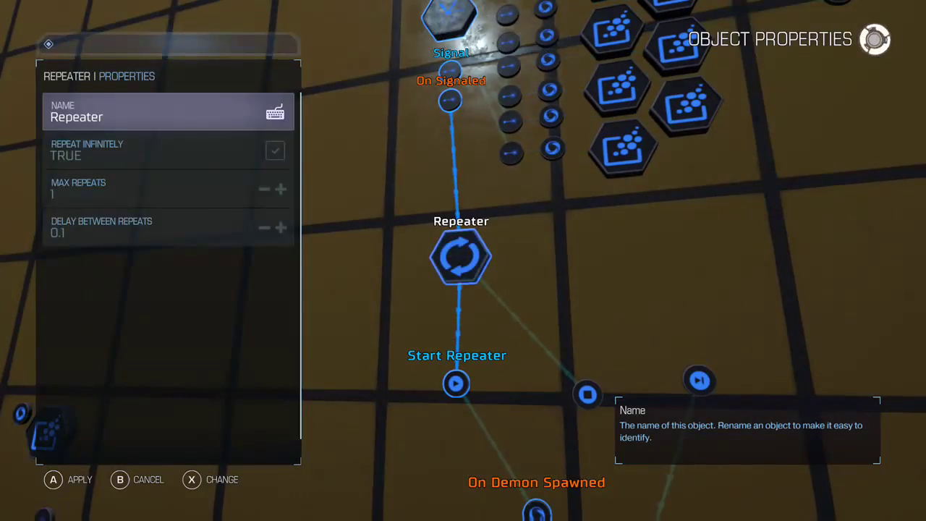
{"action": "key", "text": "Escape"}
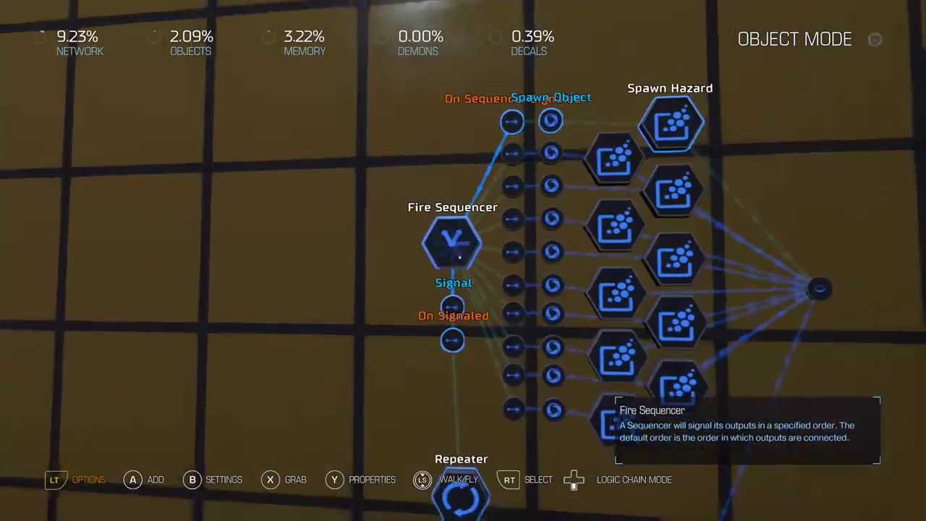
Review the Fire Sequencer's Repeat Sequence and Run One Output Per Signal properties.
{"action": "key", "text": "y"}
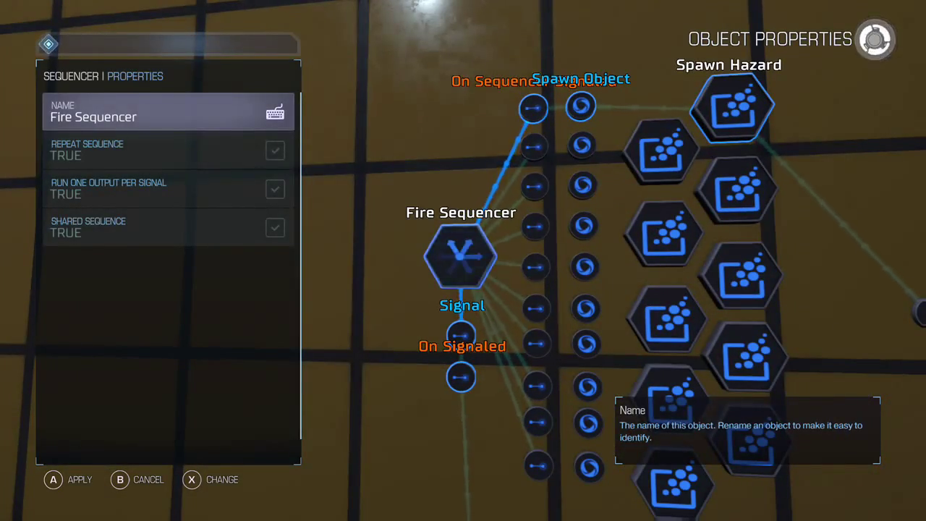
{"action": "key", "text": "Down"}
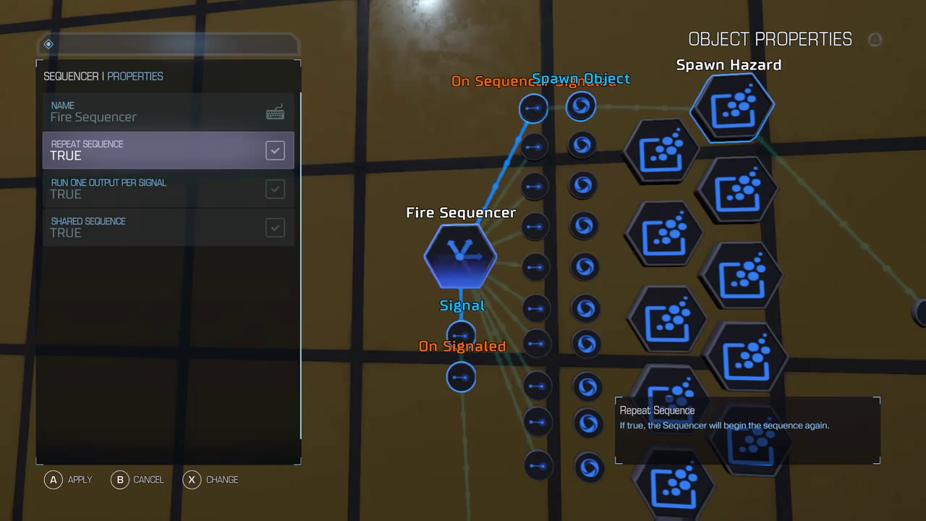
{"action": "key", "text": "Down"}
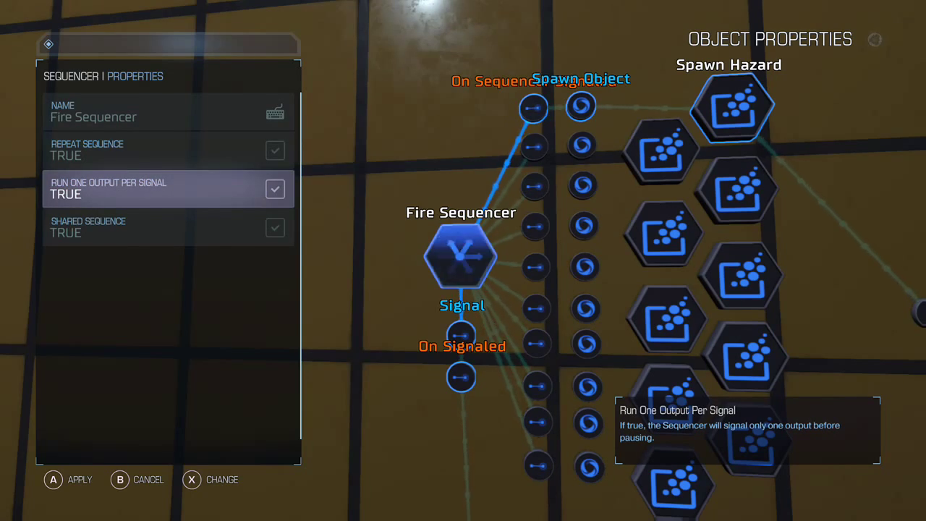
{"action": "key", "text": "b"}
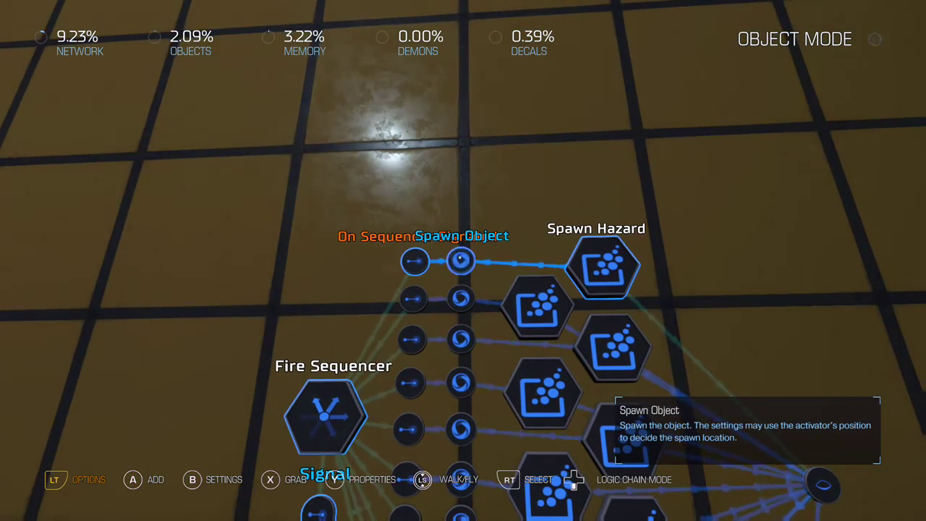
Check the Spawn Location property of the Spawn Object input fed by the Fire Sequencer's first output.
{"action": "key", "text": "y"}
{"action": "key", "text": "Down"}
{"action": "key", "text": "Down"}
{"action": "key", "text": "b"}
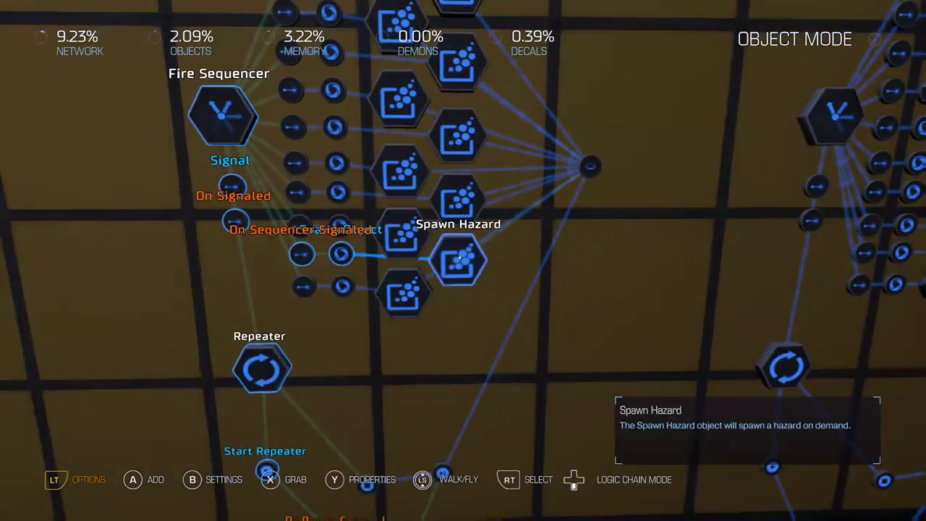
Review the hazard type, filter, damage, damage interval and color of the topmost Spawn Hazard in the Fire Sequencer chain.
{"action": "key", "text": "y"}
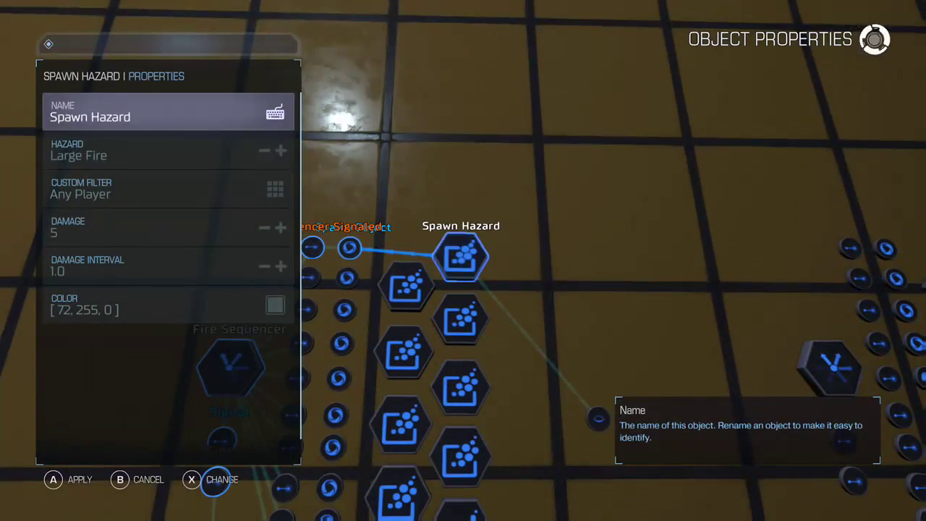
{"action": "key", "text": "Down"}
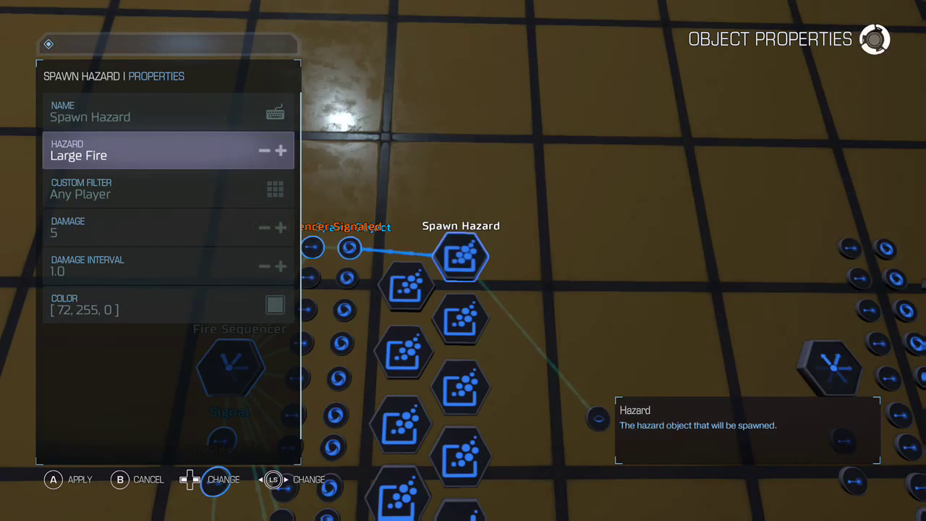
{"action": "key", "text": "Down"}
{"action": "key", "text": "Down"}
{"action": "key", "text": "Down"}
{"action": "key", "text": "Down"}
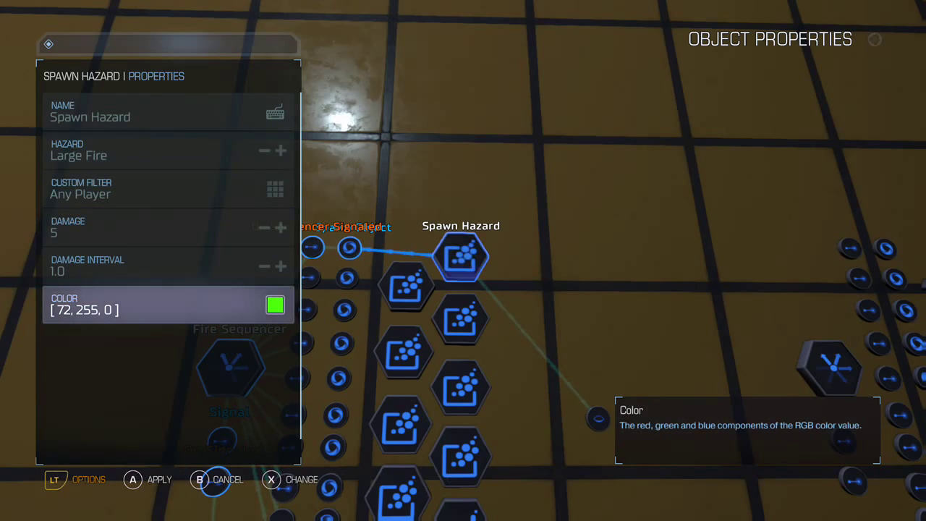
{"action": "key", "text": "Escape"}
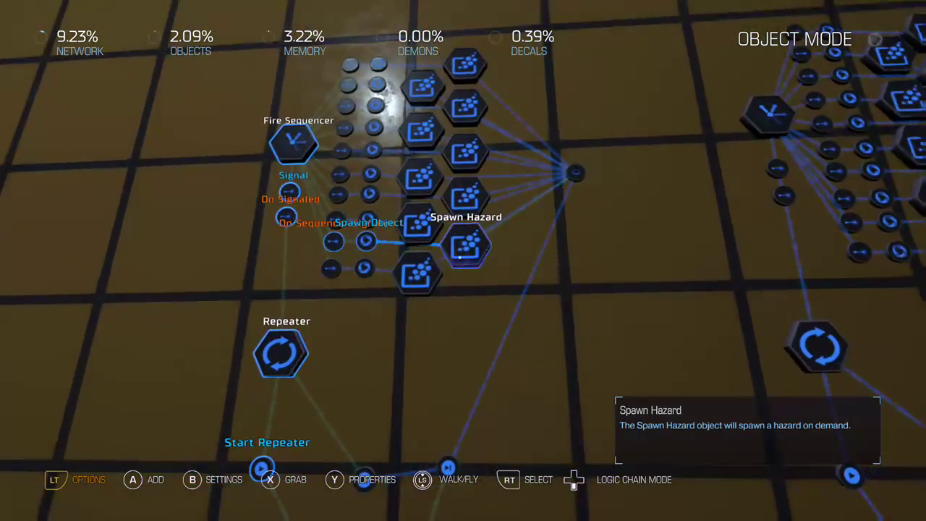
Try the Poison Jet and Small Steam hazard types on the Fire Sequencer's topmost Spawn Hazard.
{"action": "key", "text": "y"}
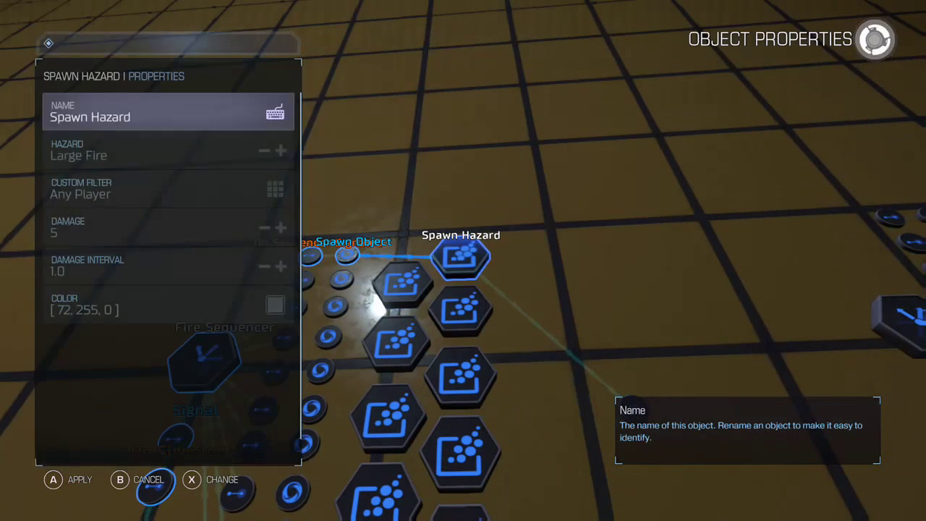
{"action": "key", "text": "Down"}
{"action": "key", "text": "Right"}
{"action": "key", "text": "Right"}
{"action": "key", "text": "Right"}
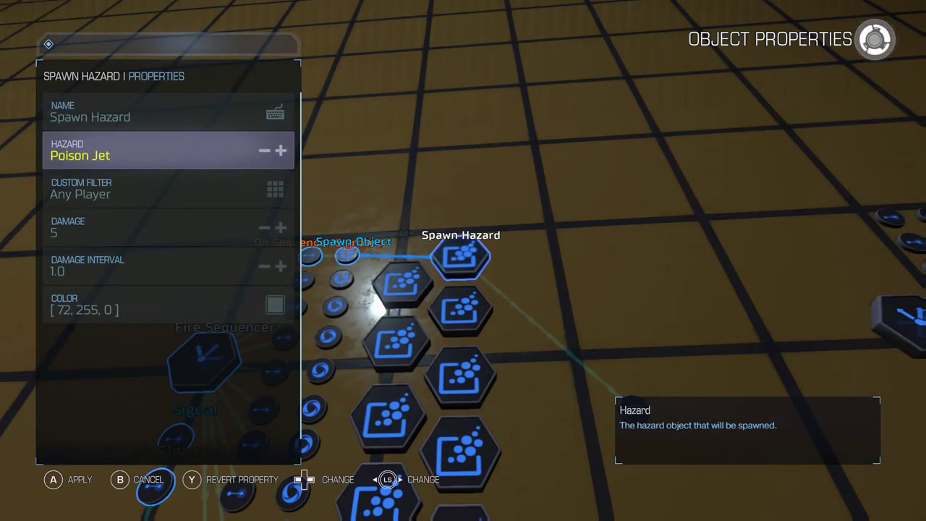
{"action": "key", "text": "Right"}
{"action": "key", "text": "Right"}
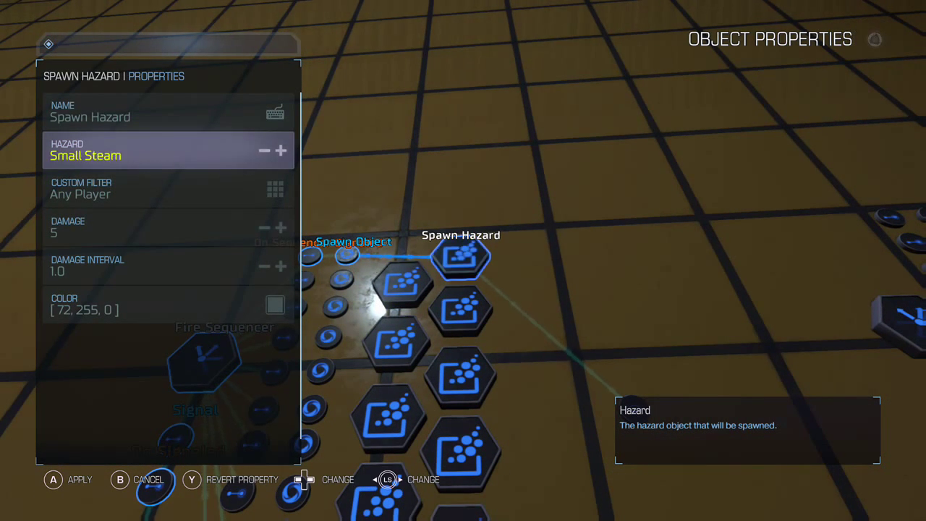
Cycle the Spawn Hazard's type back through Poison Jet and Poison Cloud to Small Fire.
{"action": "key", "text": "Left"}
{"action": "key", "text": "Left"}
{"action": "key", "text": "Left"}
{"action": "key", "text": "Down"}
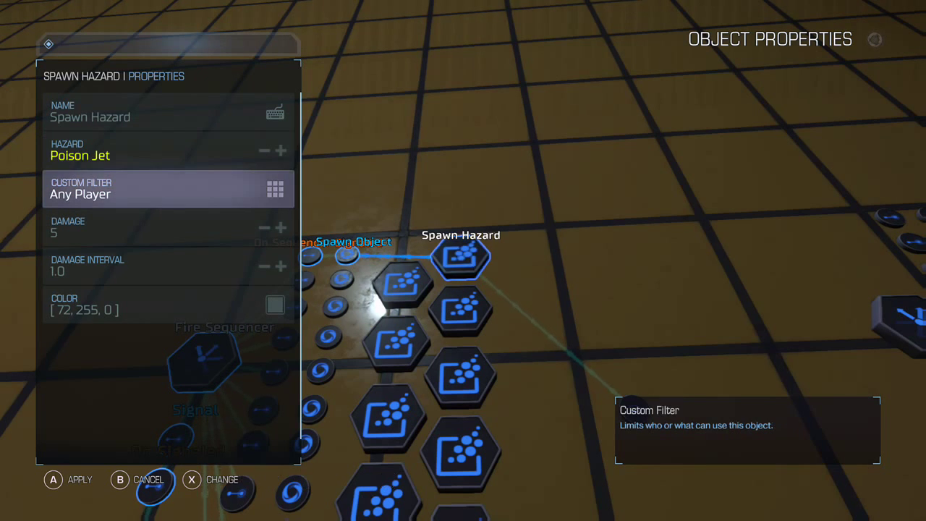
{"action": "key", "text": "Up"}
{"action": "key", "text": "Left"}
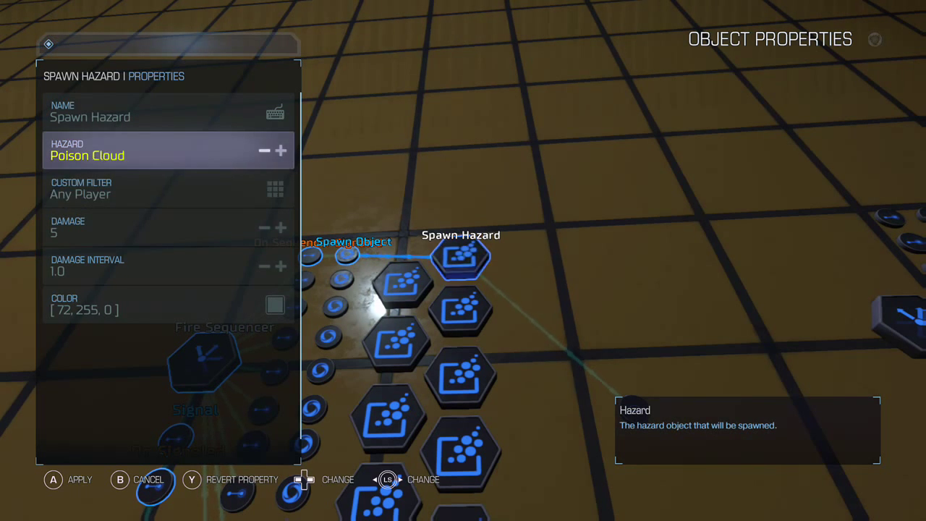
{"action": "key", "text": "Left"}
{"action": "key", "text": "Left"}
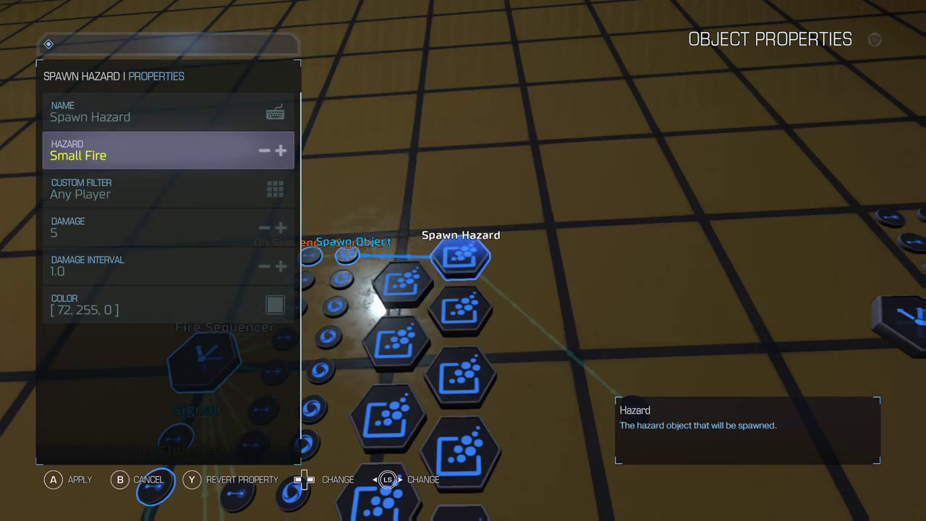
Go over the Spawn Hazard's damage and color properties, then step the hazard type back one option and apply.
{"action": "key", "text": "Down"}
{"action": "key", "text": "Down"}
{"action": "key", "text": "Down"}
{"action": "key", "text": "Down"}
{"action": "key", "text": "Up"}
{"action": "key", "text": "Up"}
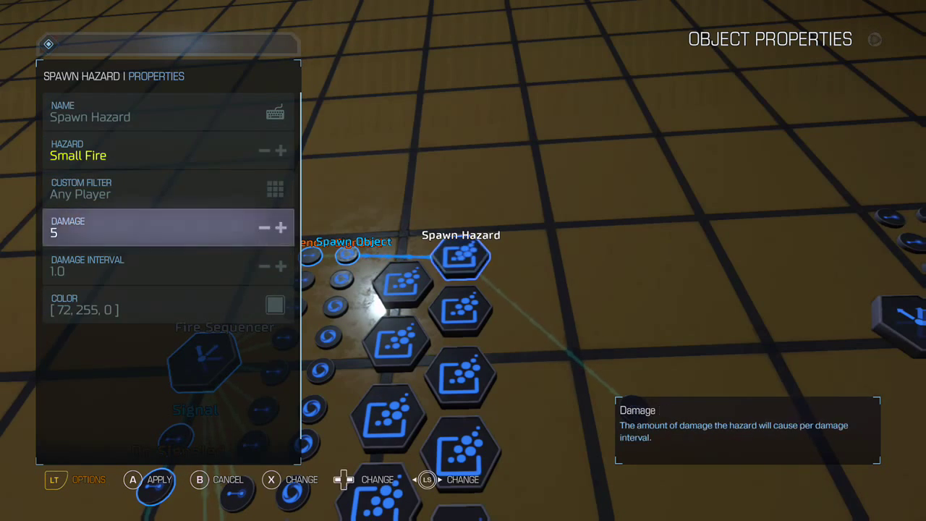
{"action": "key", "text": "Up"}
{"action": "key", "text": "Up"}
{"action": "key", "text": "Left"}
{"action": "key", "text": "Return"}
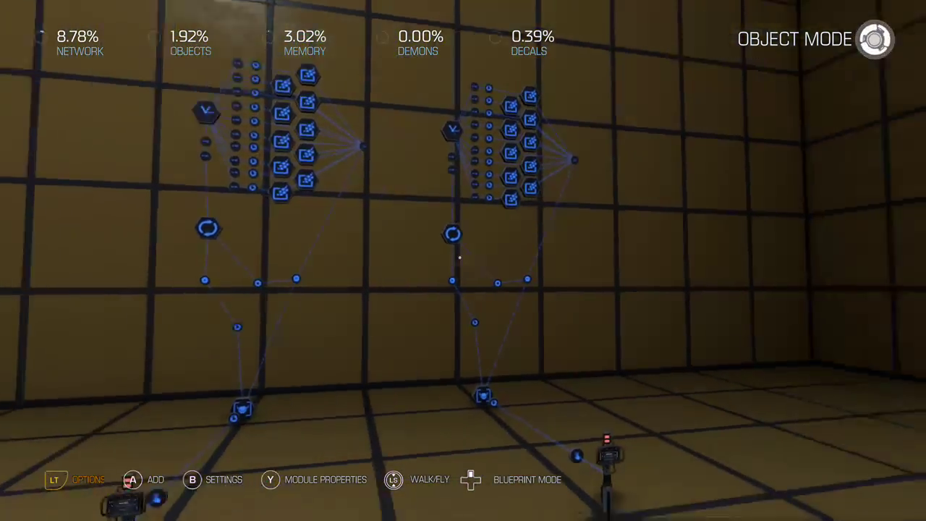
Look over the kitchen, dumpster and desk props in the test room and open the editor's main menu.
{"action": "key", "text": "w"}
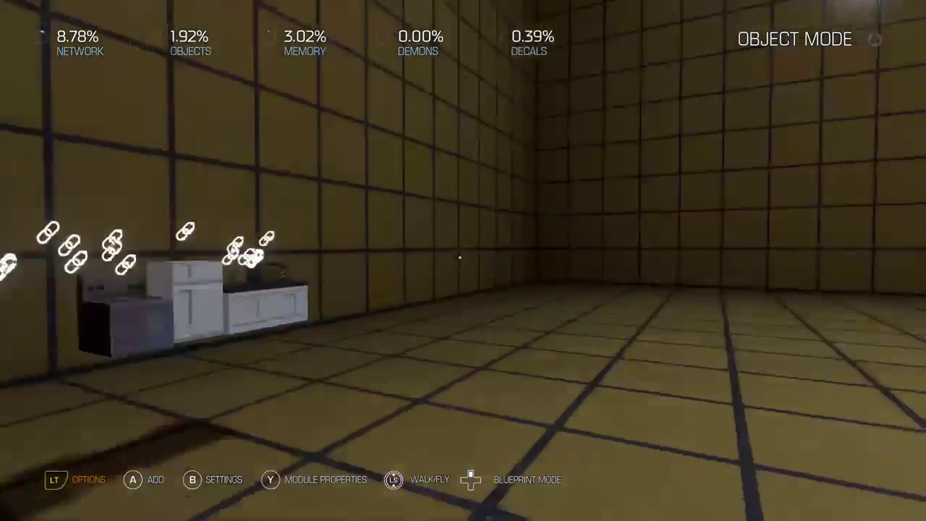
{"action": "key", "text": "Left"}
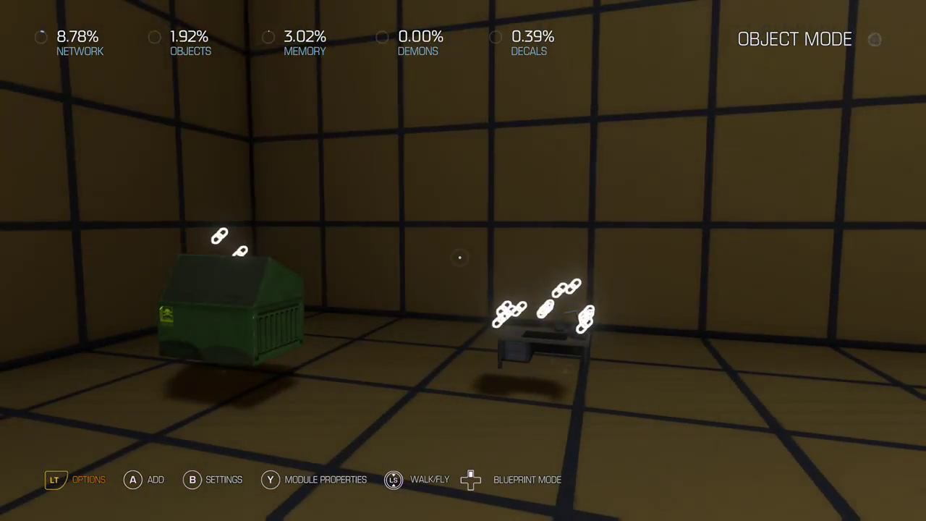
{"action": "key", "text": "Escape"}
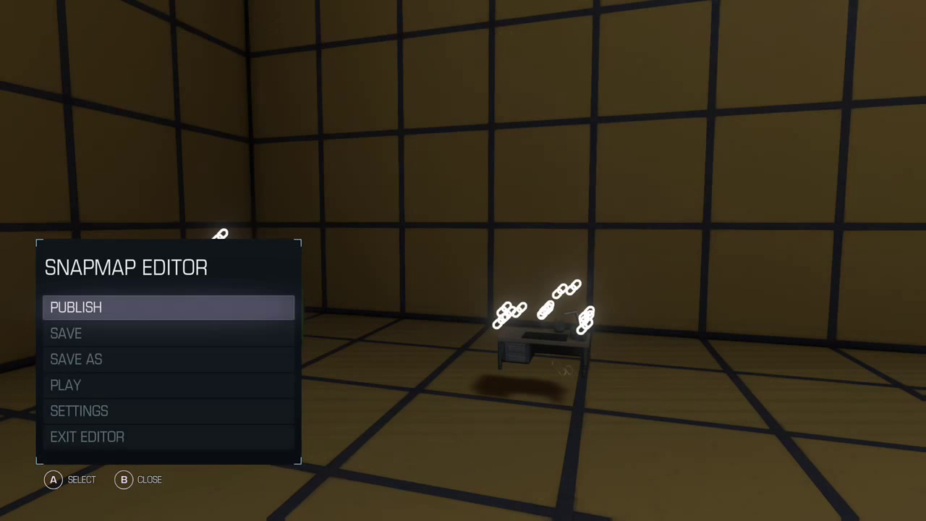